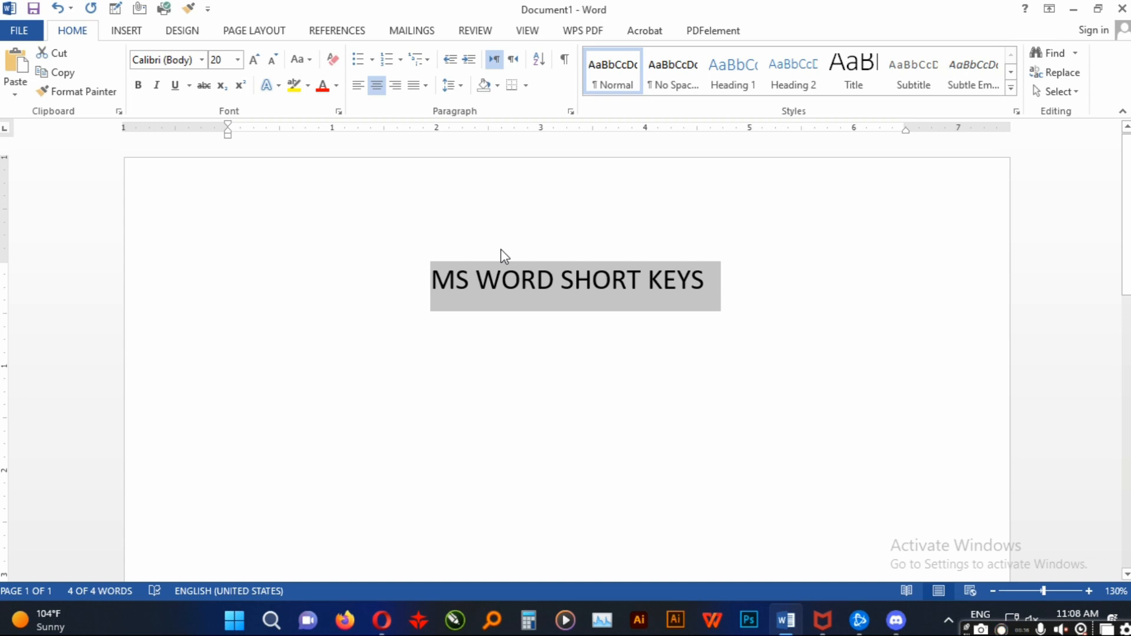
- Make the title bold and start a left-aligned 1. 2. 3. numbered list on a new line beneath it
click(505, 388)
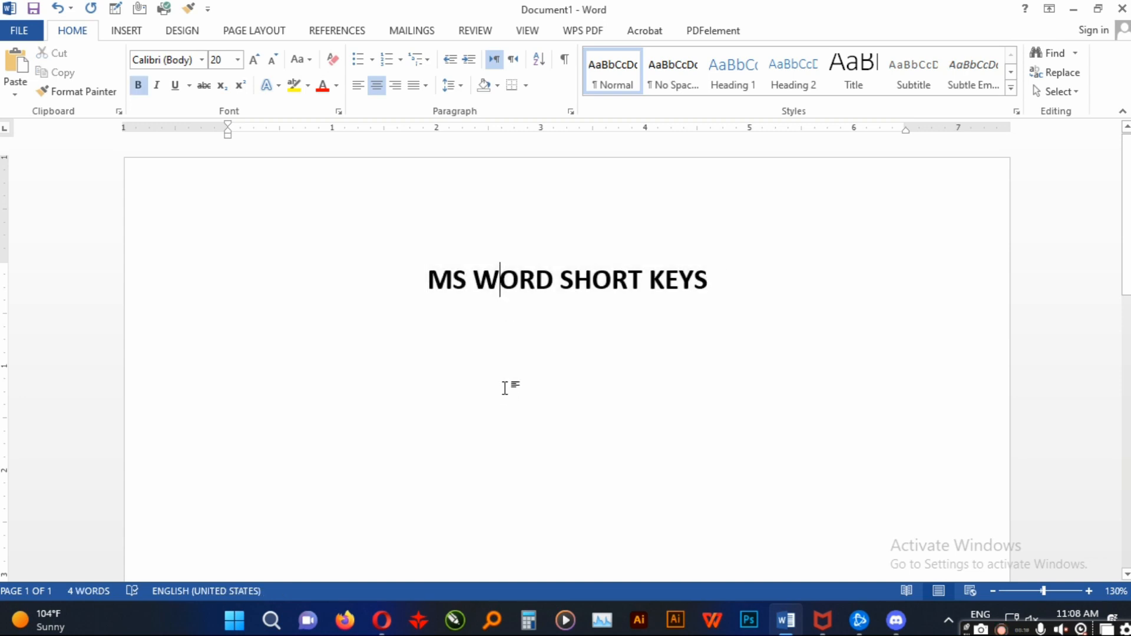
click(734, 267)
key(Return)
key(ctrl+l)
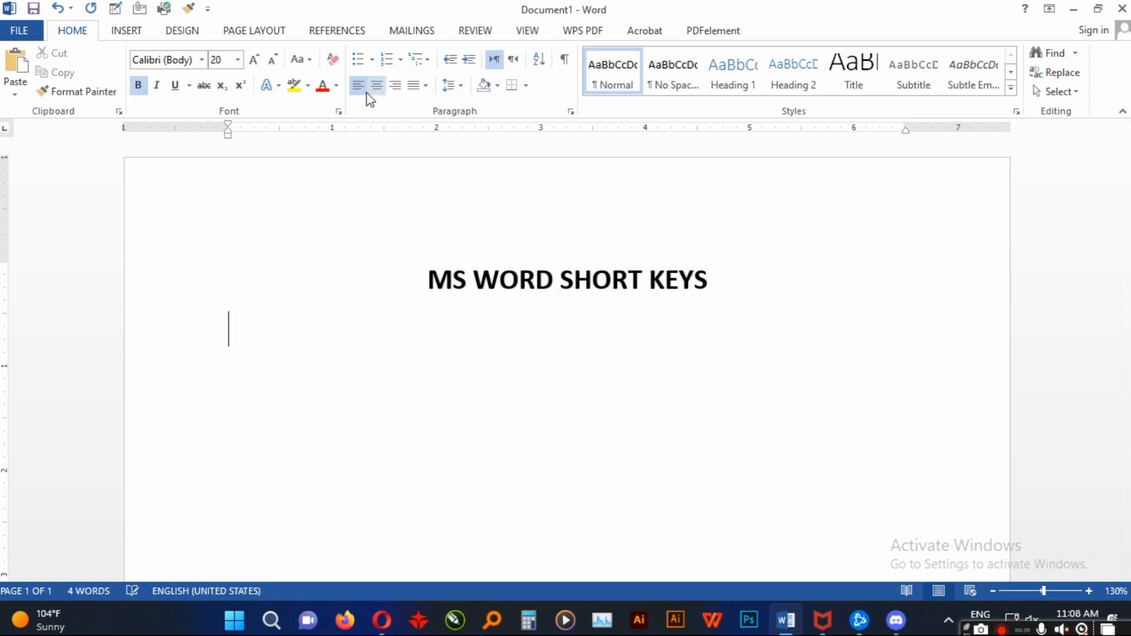
click(400, 59)
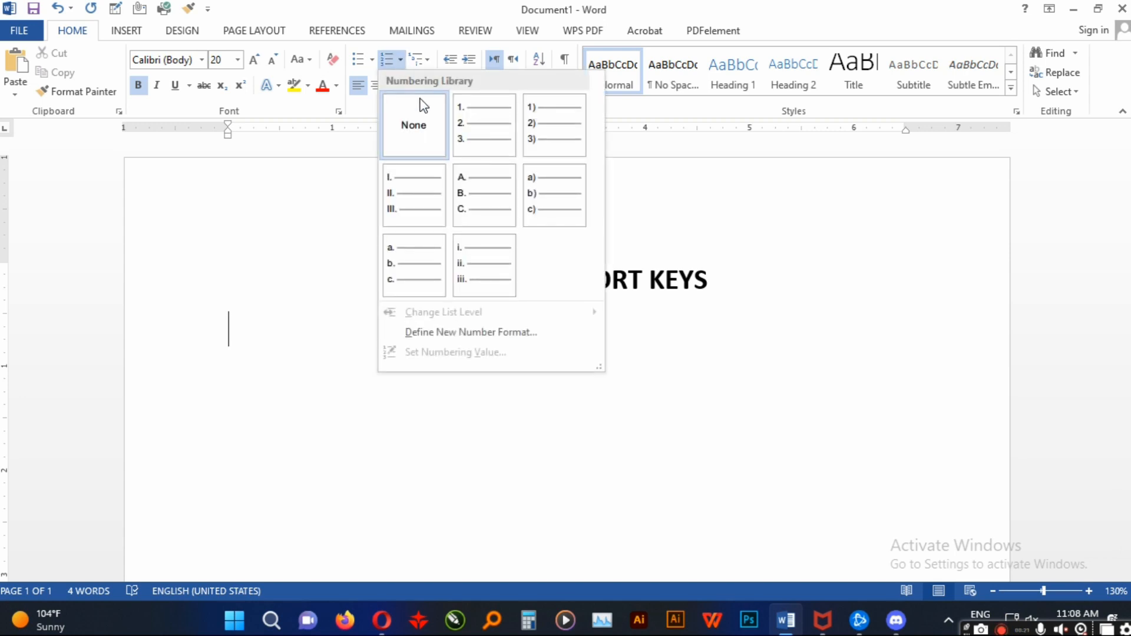
click(496, 117)
- Write "Ctrl + B - Bold" as the first list item and start a second item
text(Ctrl + B)
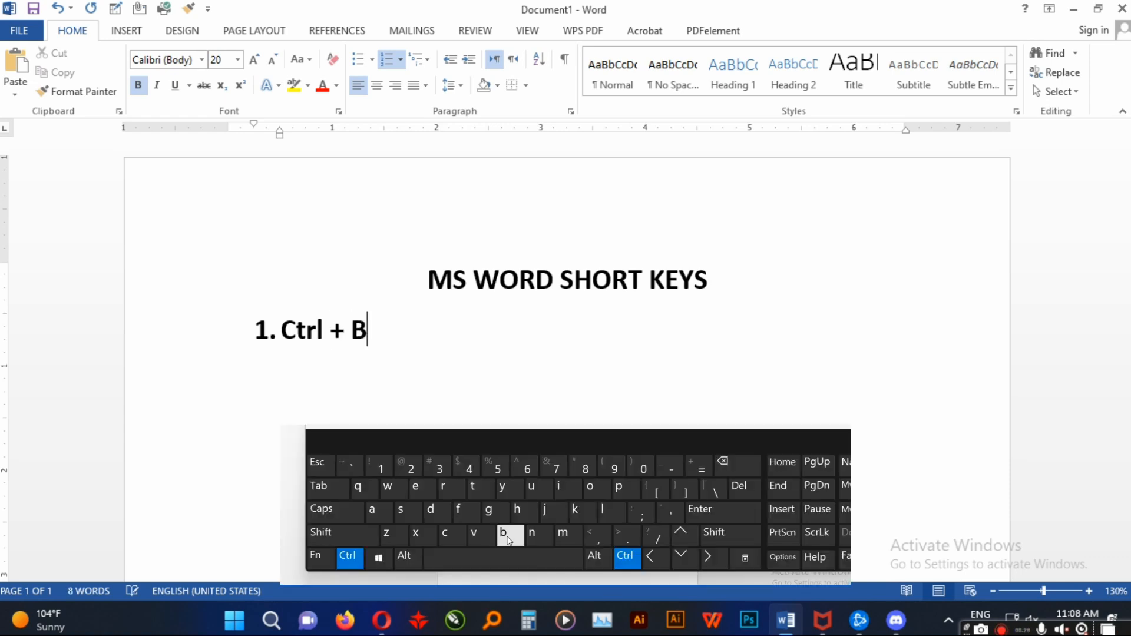
drag(439, 326, 263, 334)
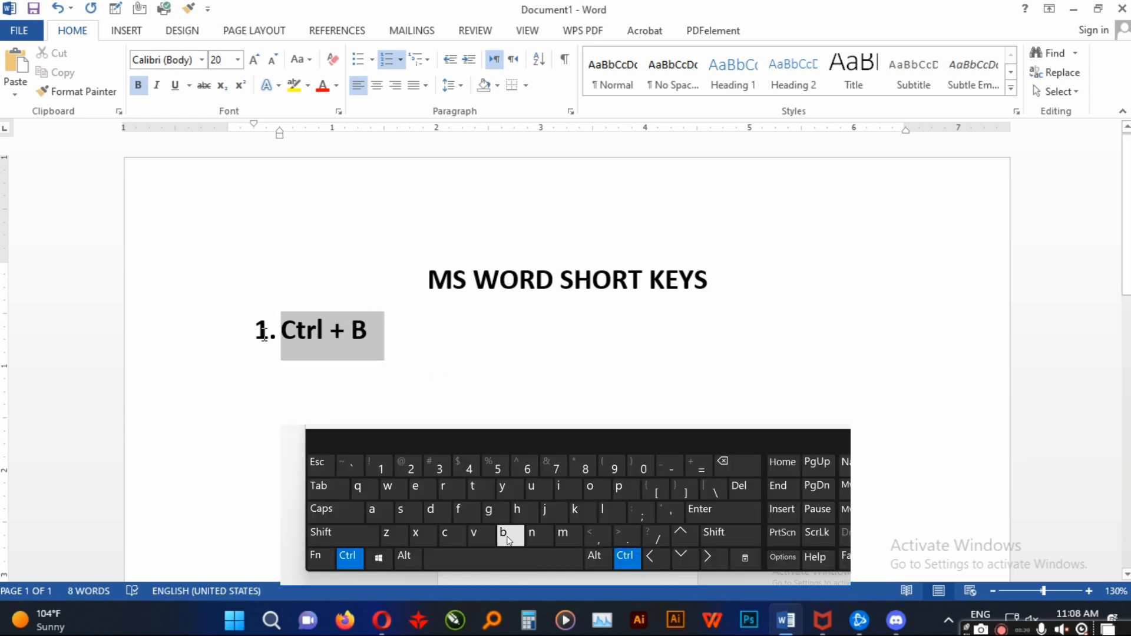
click(457, 352)
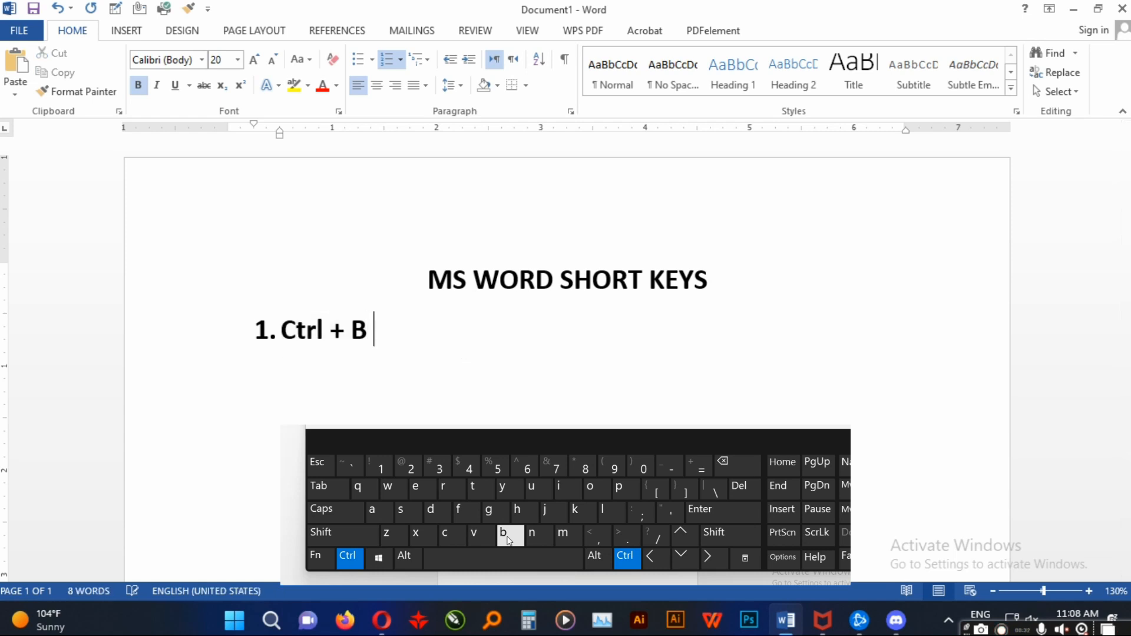
text(- Bold)
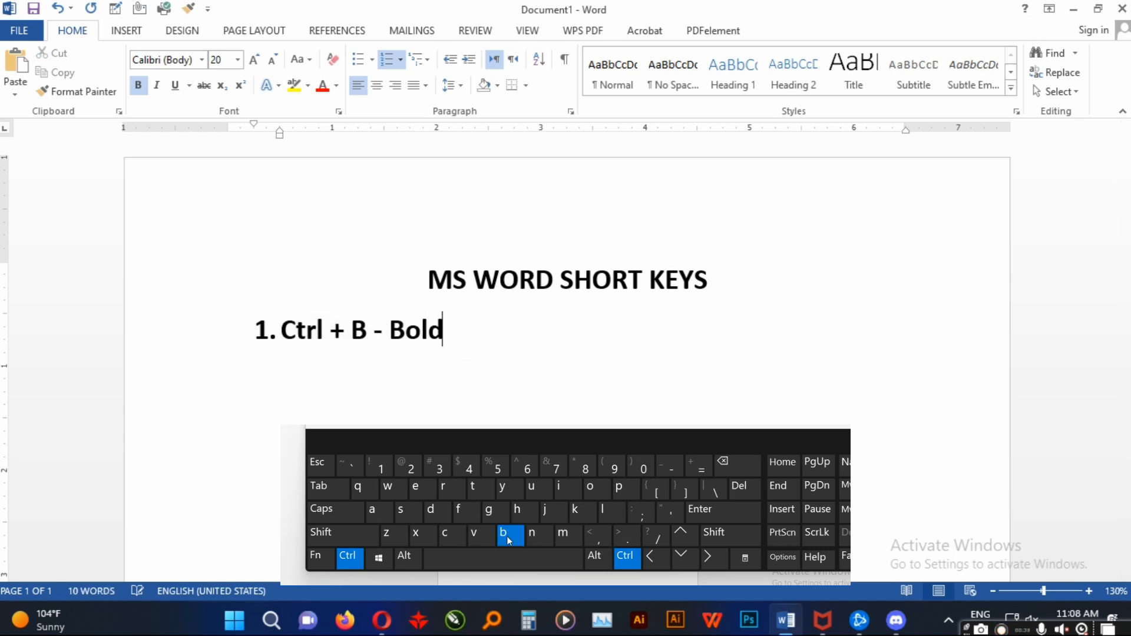
key(Return)
- Remove the bold formatting from the first list item and apply it again
drag(492, 342, 281, 330)
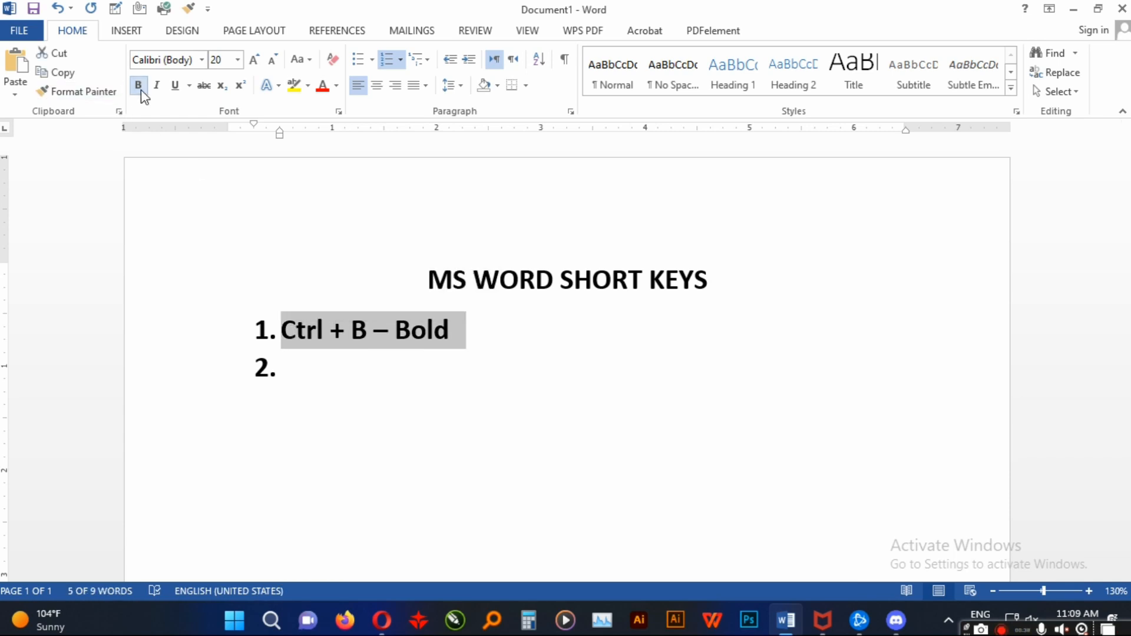
click(140, 91)
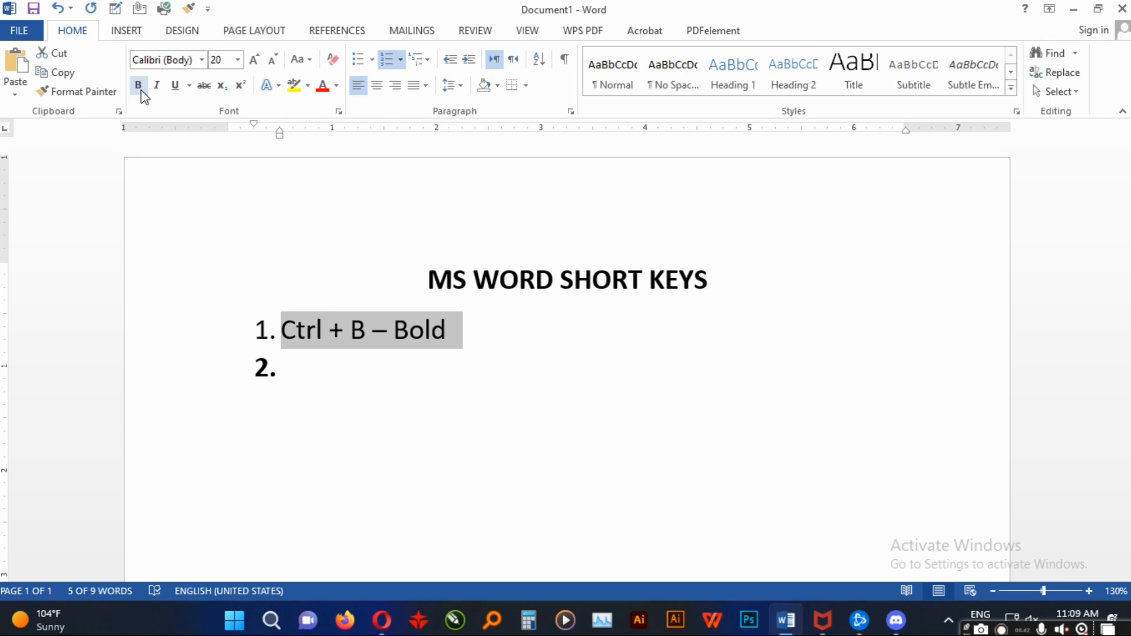
click(141, 90)
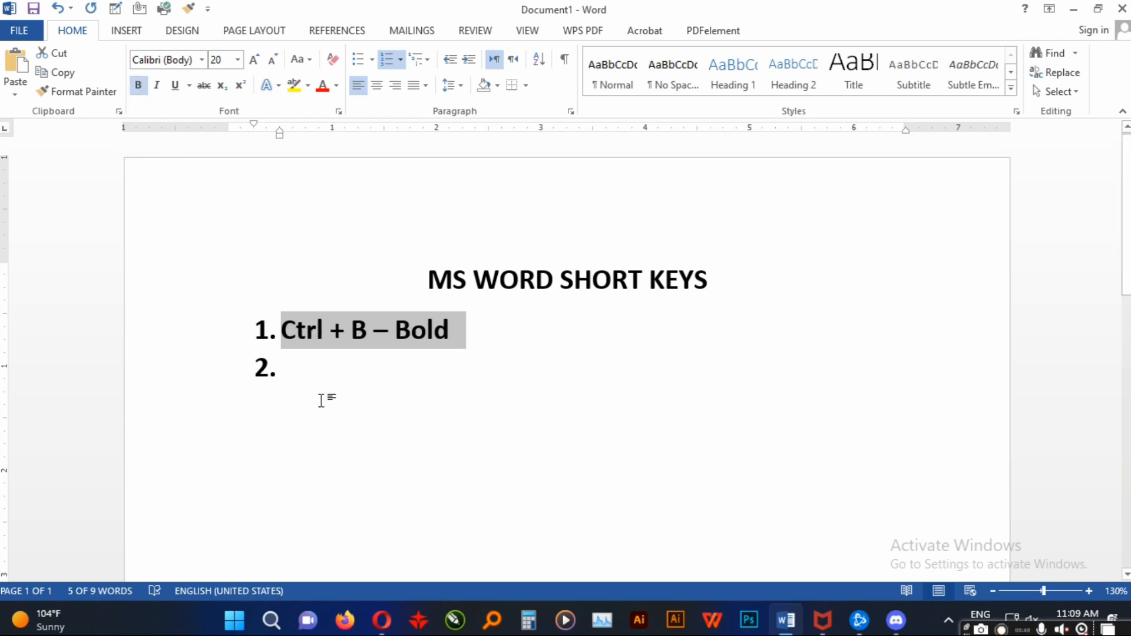
- Bring up the on-screen keyboard and write "Ctrl + I - Italic" as the second list item
click(345, 383)
text(C)
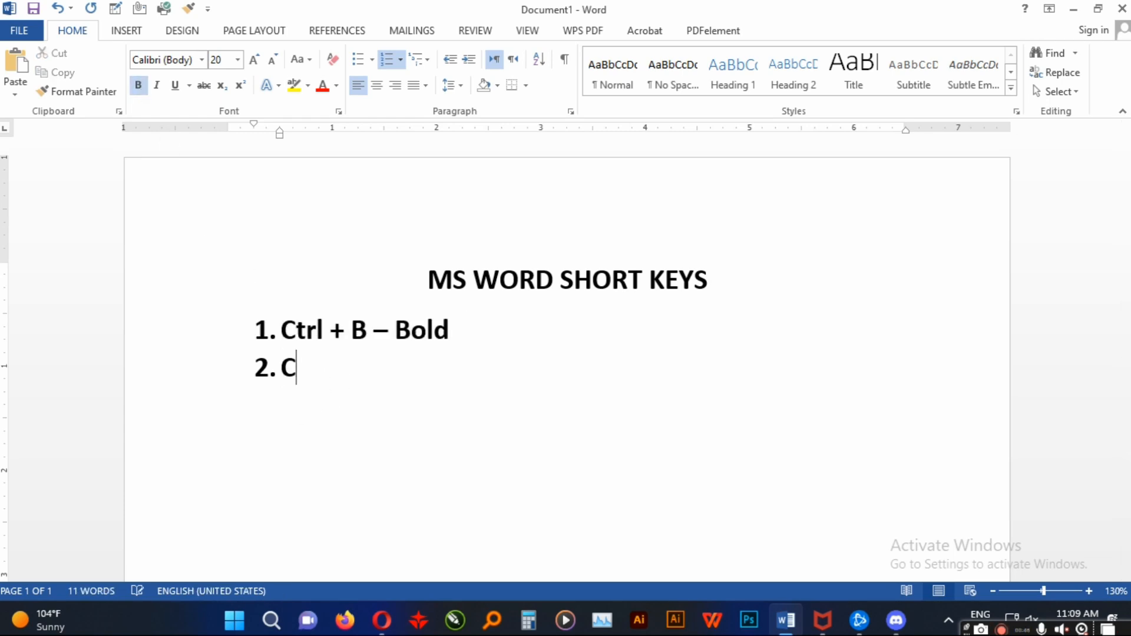
key(ctrl+super+o)
text(trl)
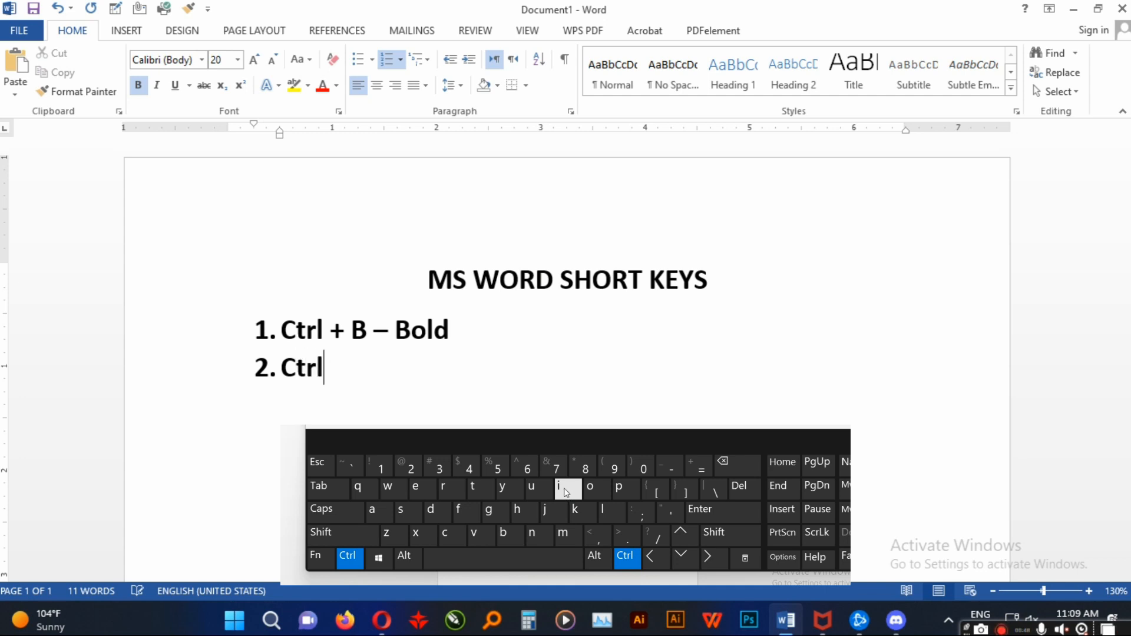
text( + I - Italic)
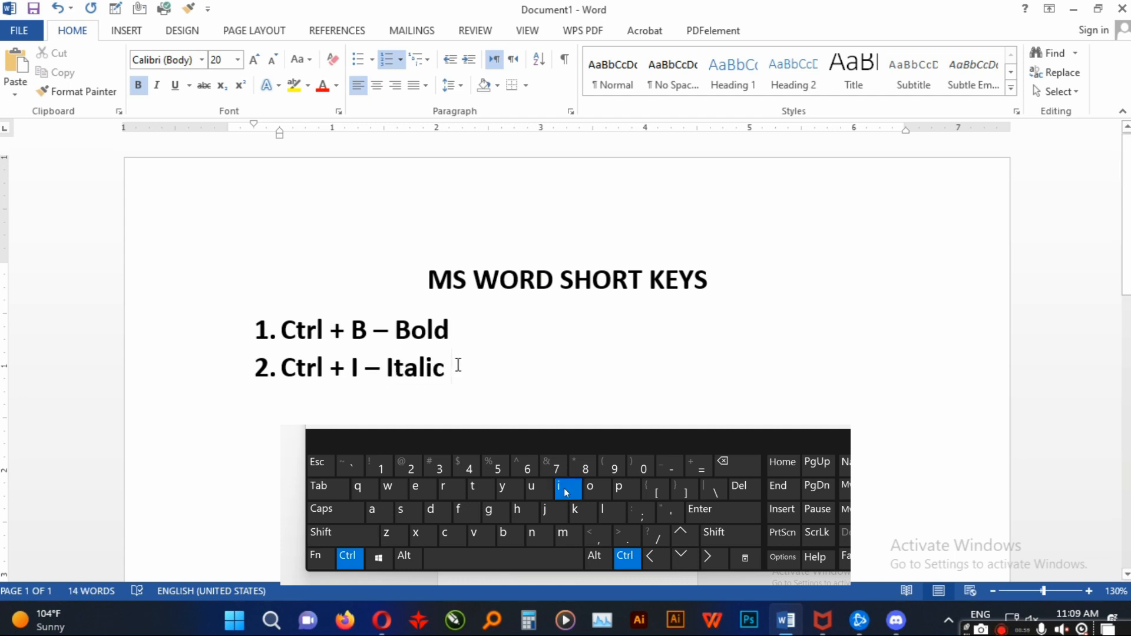
- Italicize the whole second list item and start a third item below it
drag(459, 369, 282, 373)
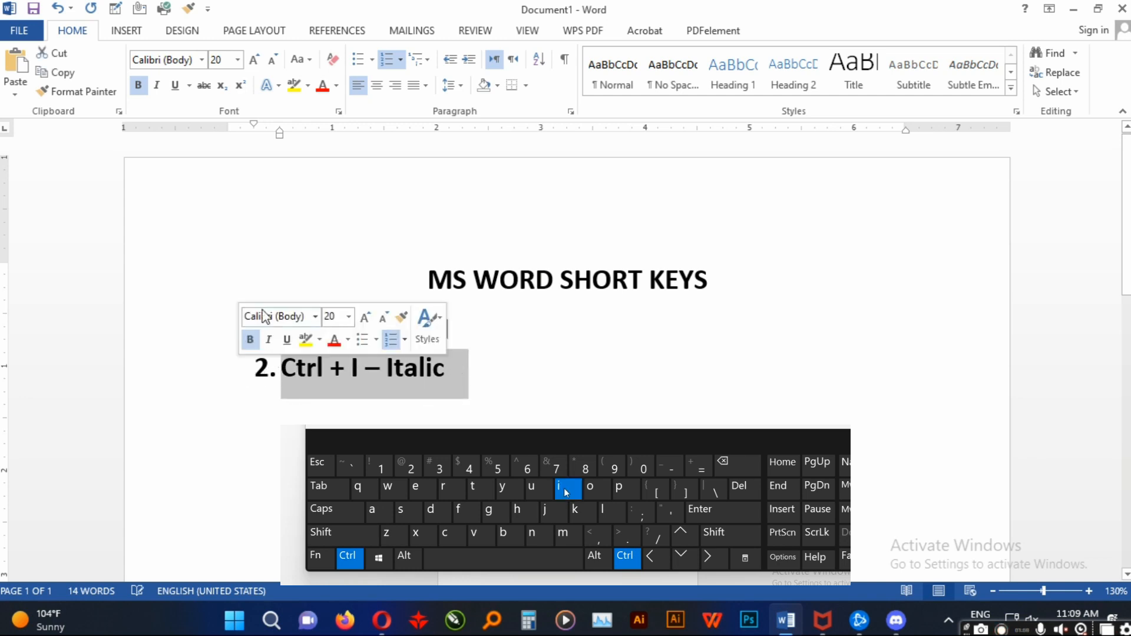
key(ctrl+i)
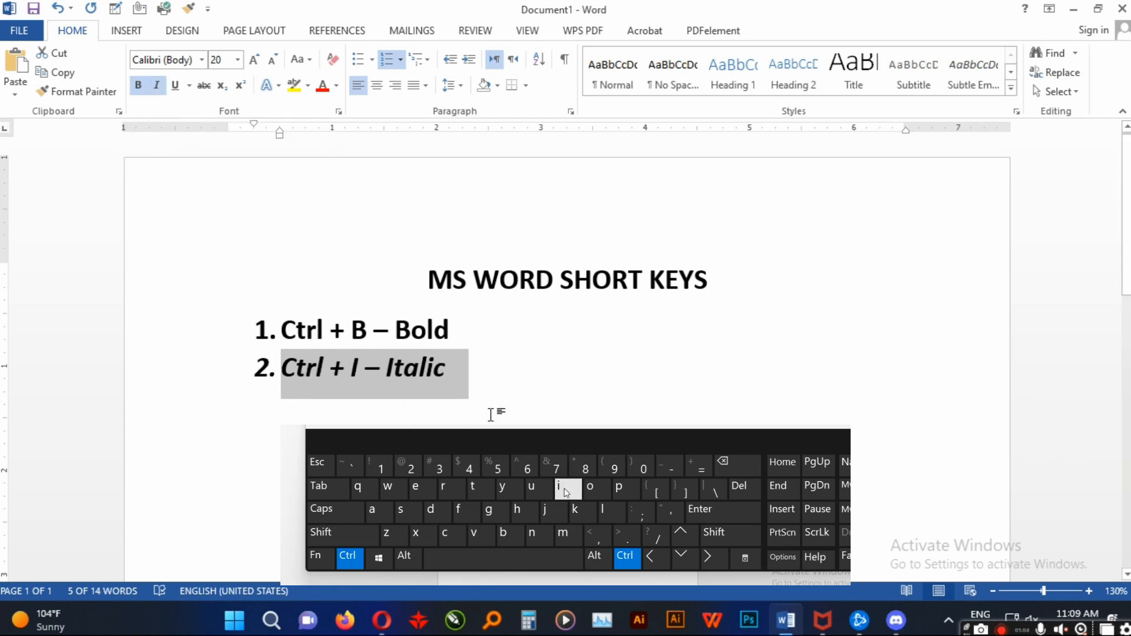
click(504, 394)
key(Return)
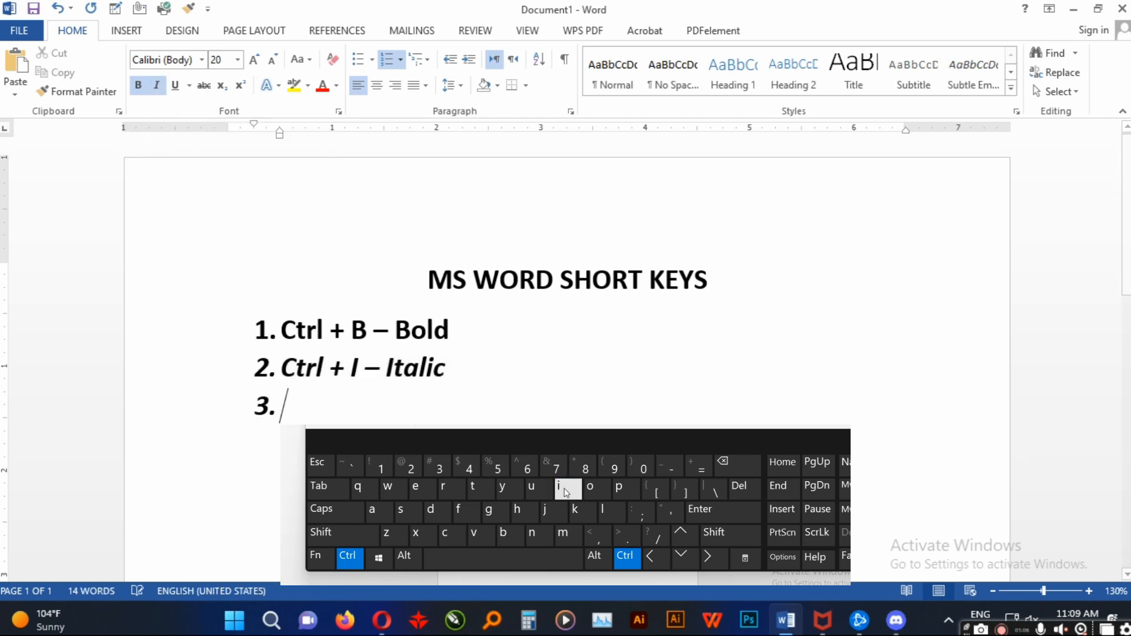
- Turn off italics for the empty third list item, including its number
click(156, 84)
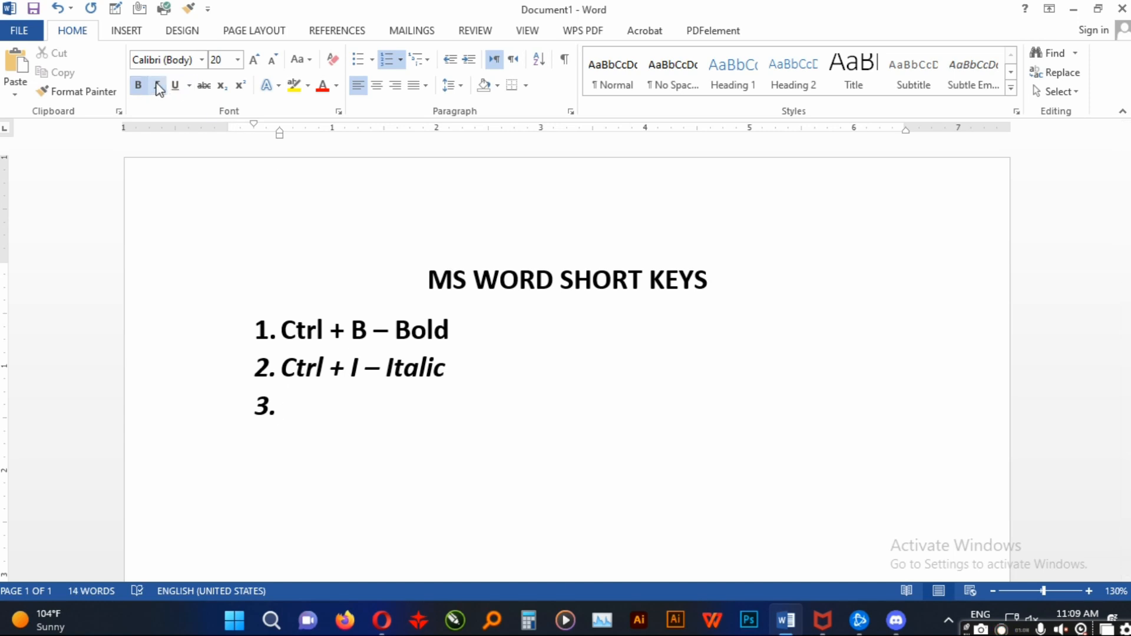
click(274, 407)
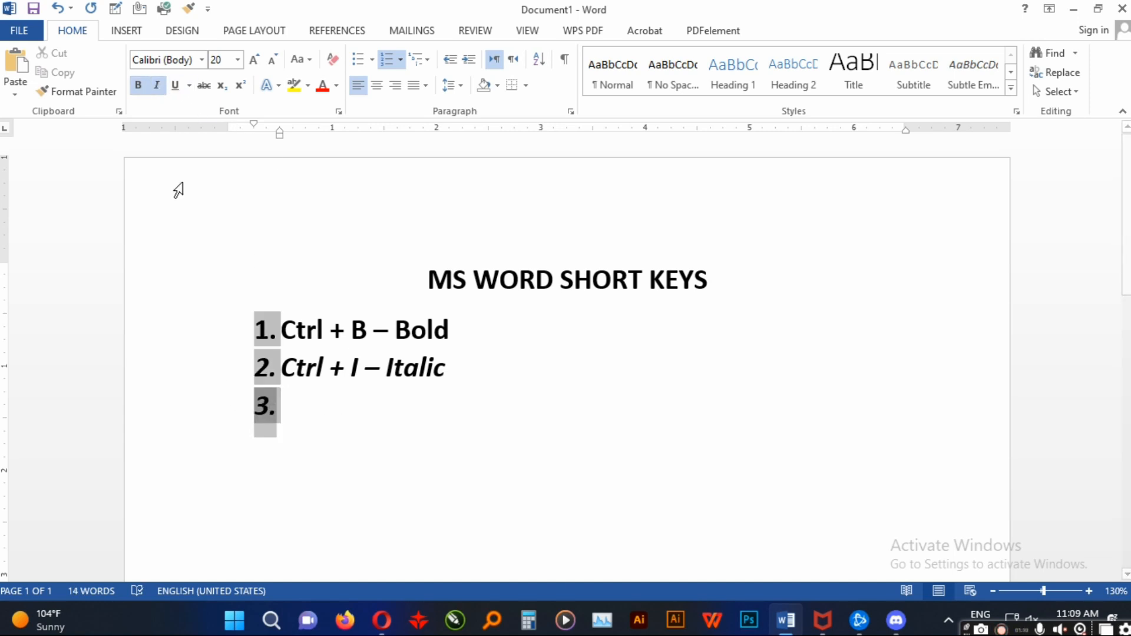
click(156, 85)
click(307, 418)
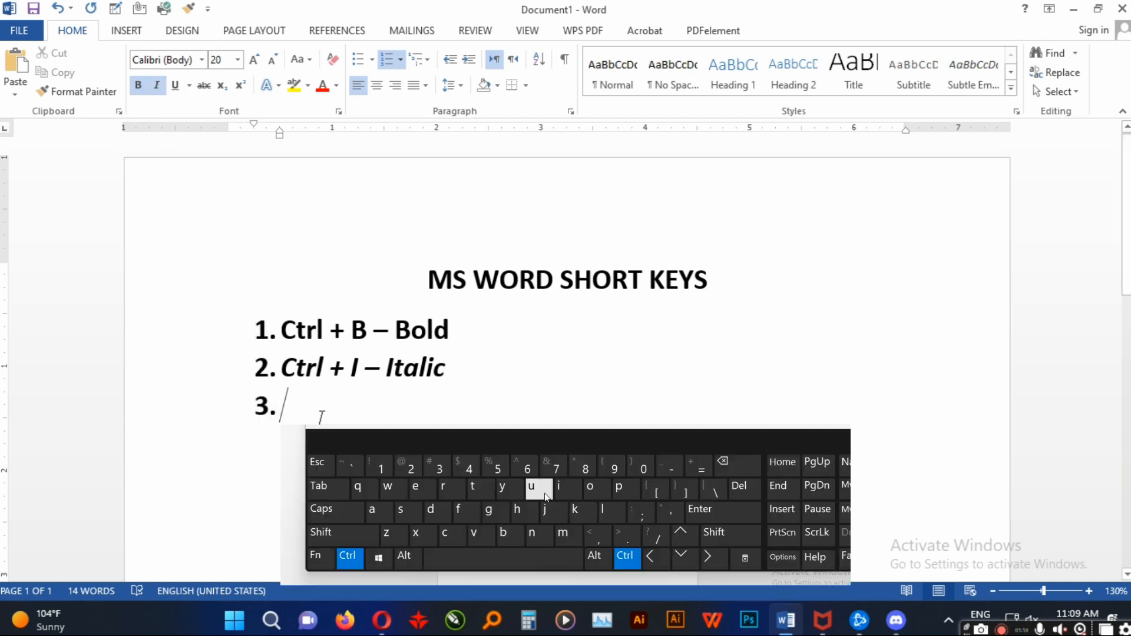
key(ctrl+i)
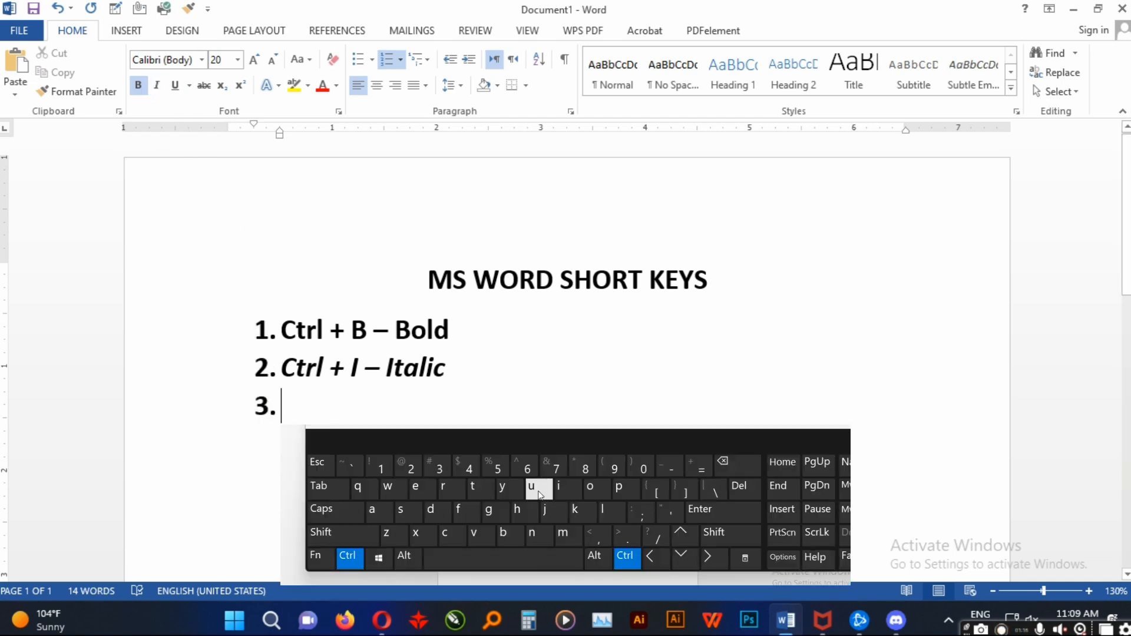
- Write "Ctrl + U" as the third list item and start a fourth item
text(Ctr)
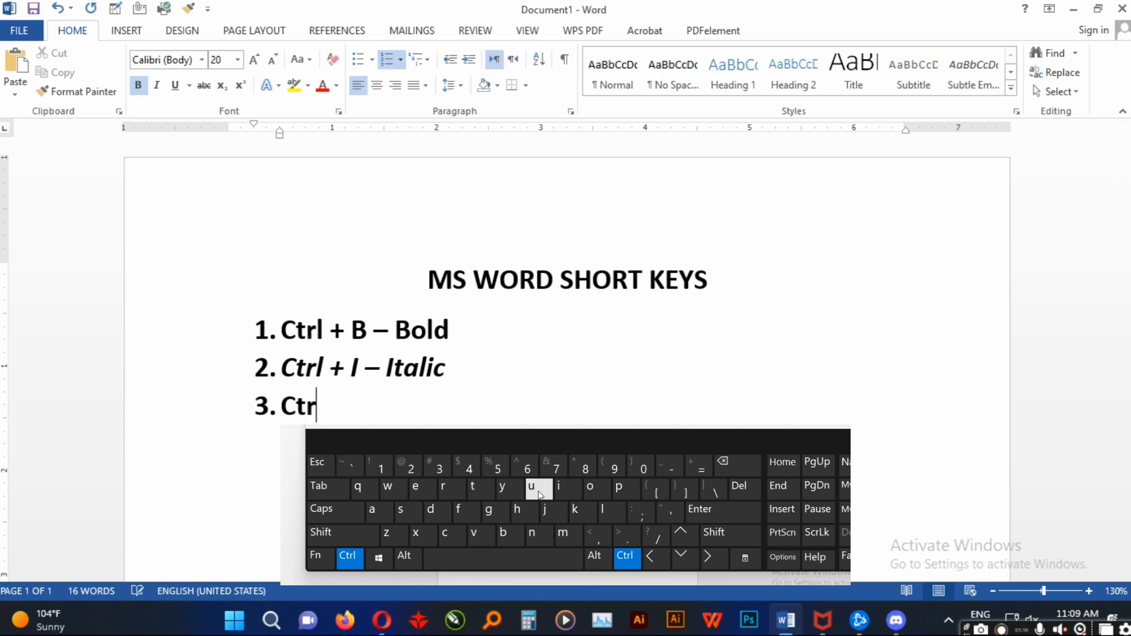
text(l + U)
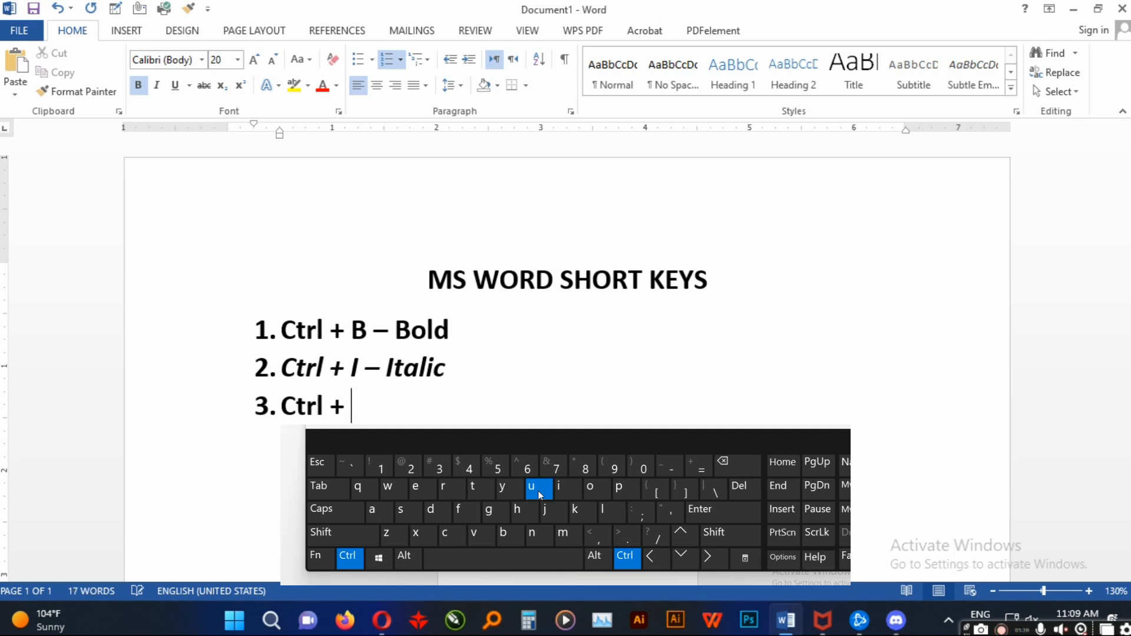
key(Return)
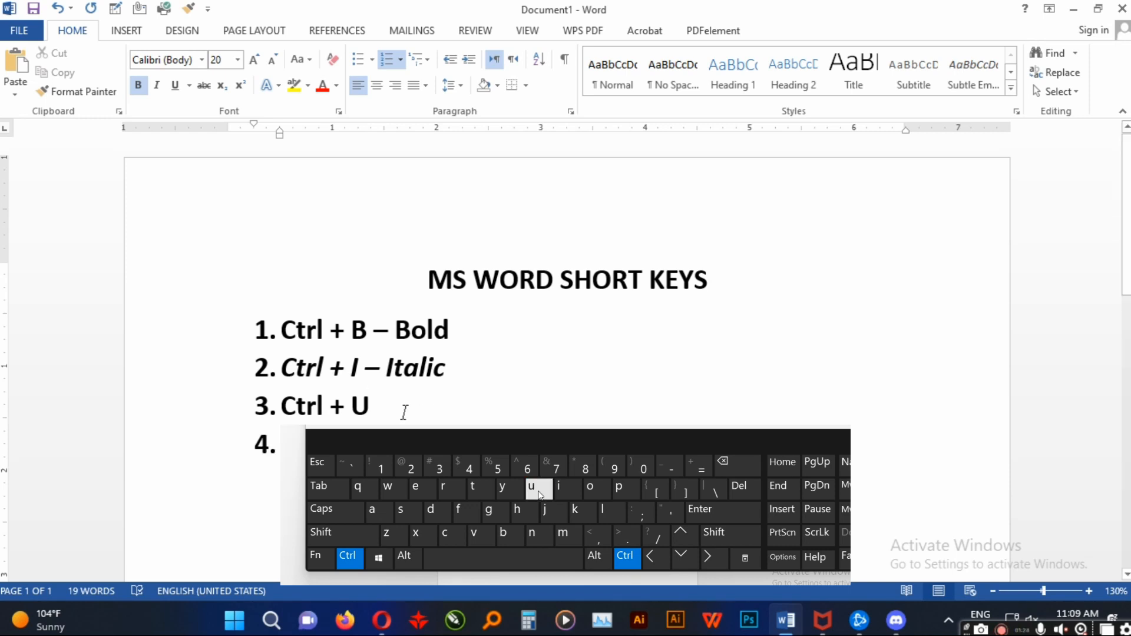
- Underline the third list item and extend its text with "- Underline"
drag(404, 409, 281, 406)
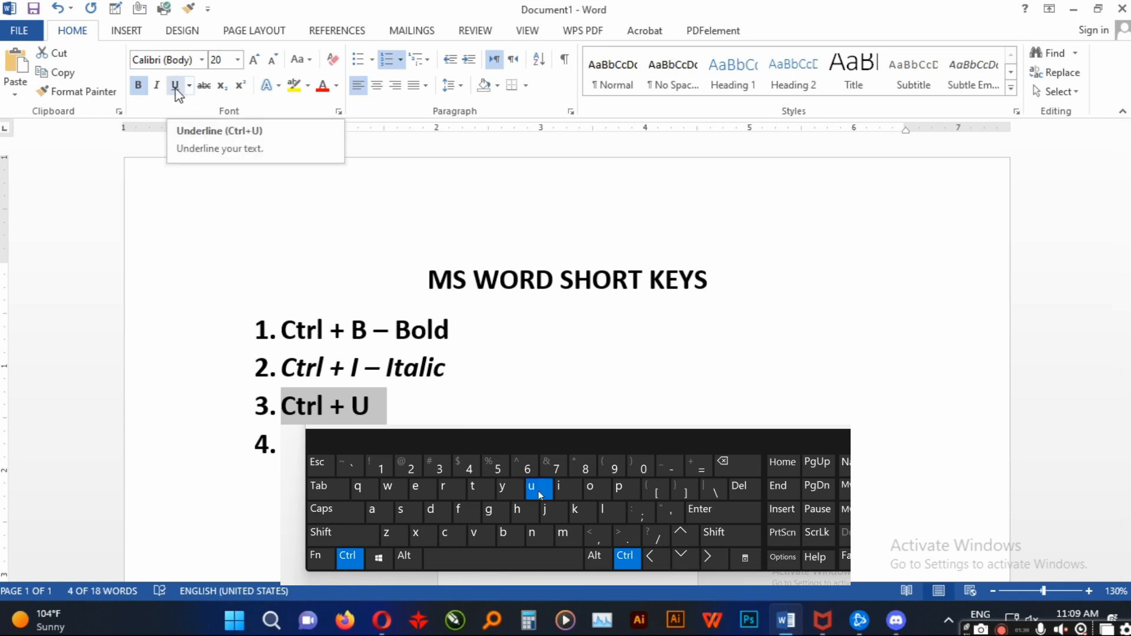
key(ctrl+u)
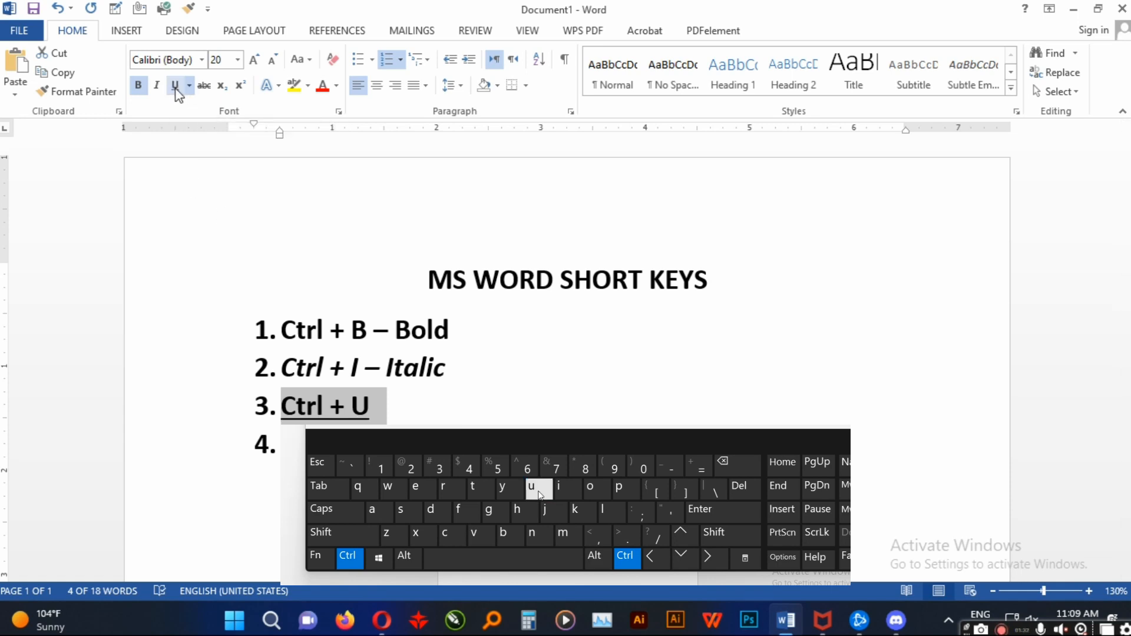
click(412, 409)
text(- Und)
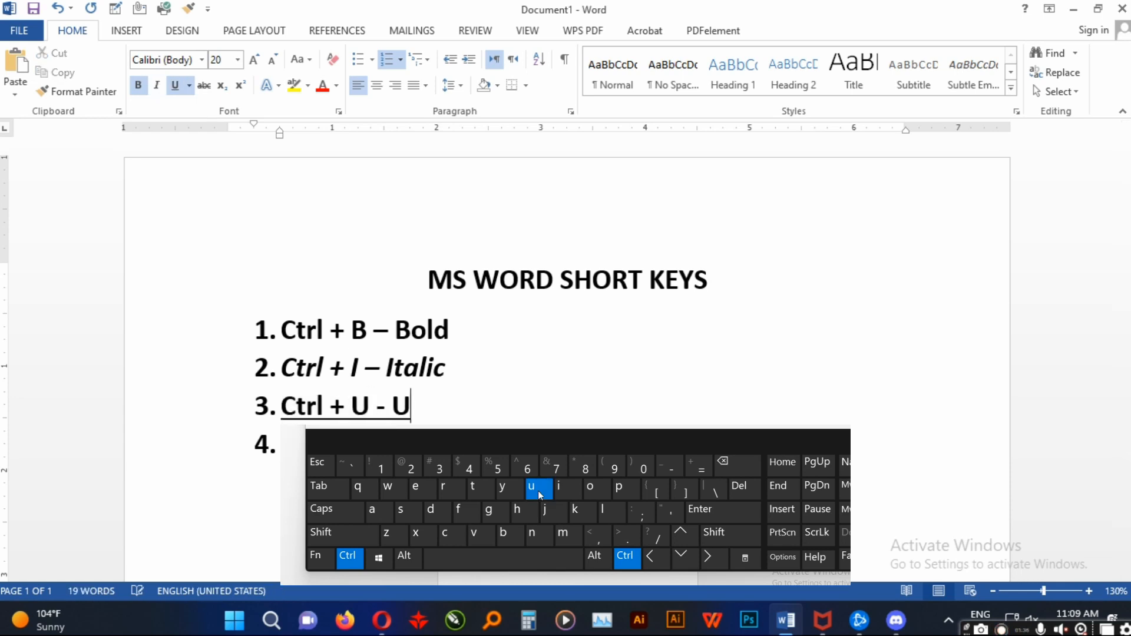
text(erline)
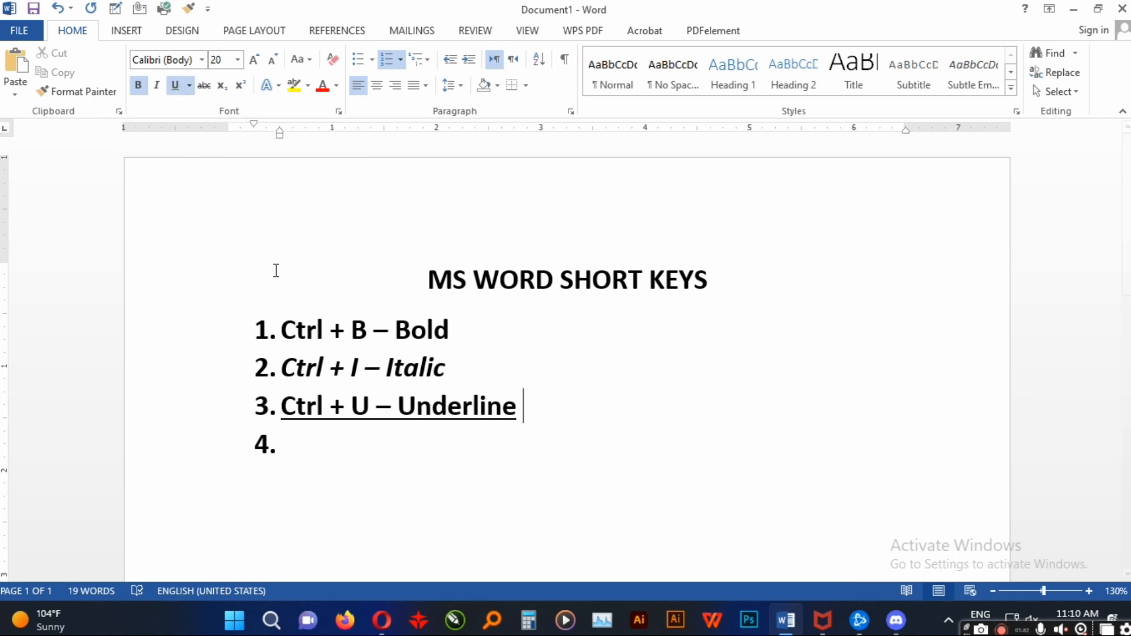
- Turn off italics in the fourth list item and write "Ctrl + S - Save" there
click(330, 454)
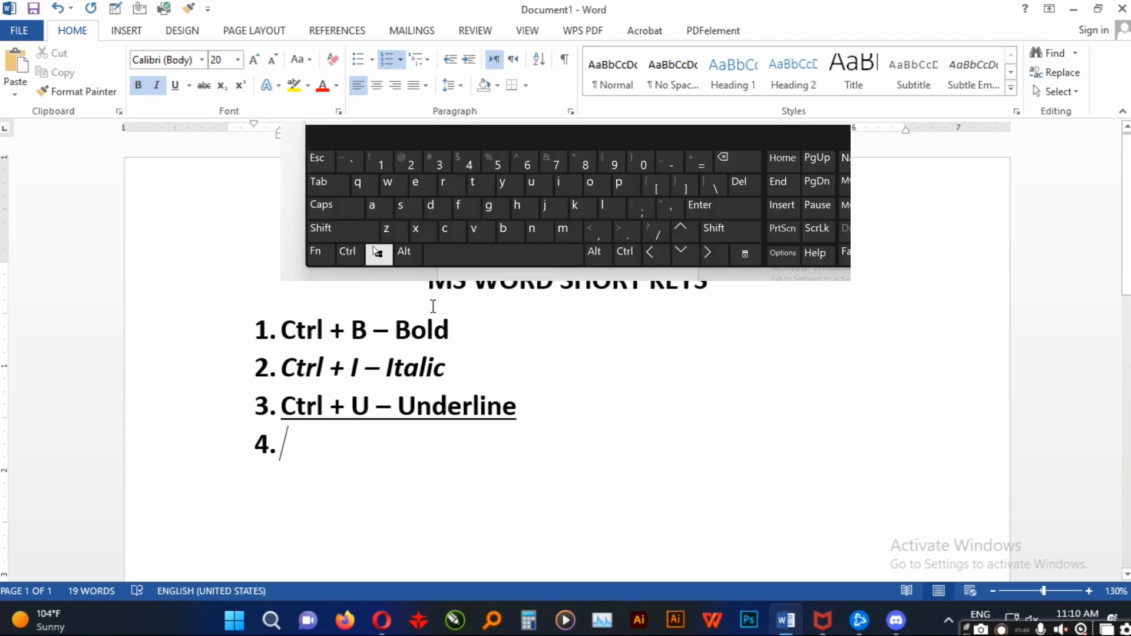
key(ctrl+i)
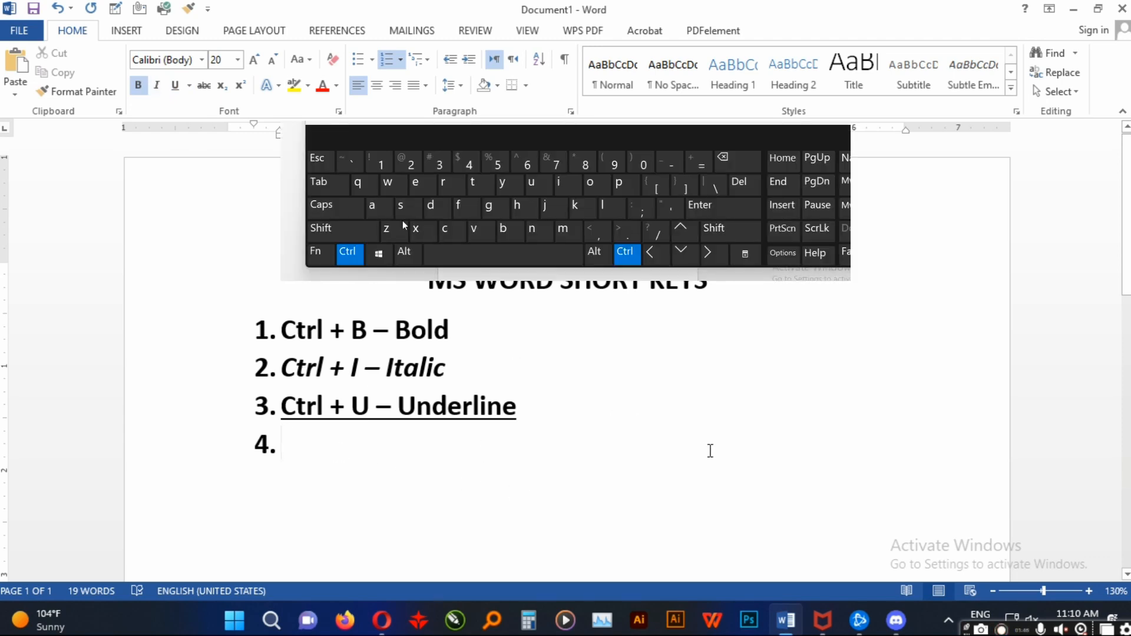
text(Ctrl)
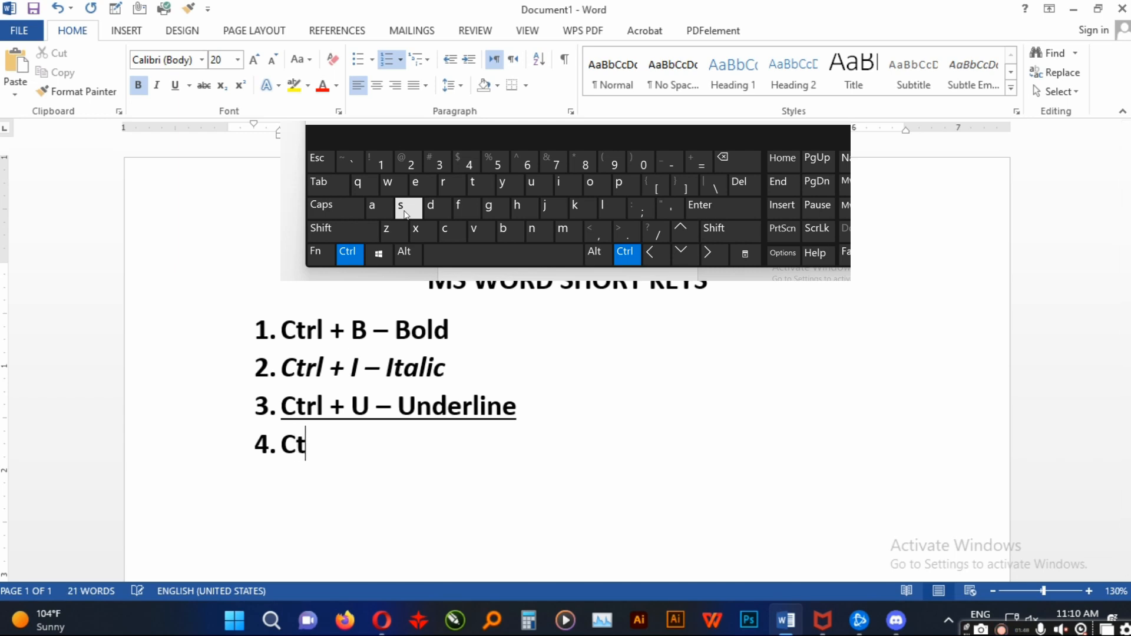
text( + )
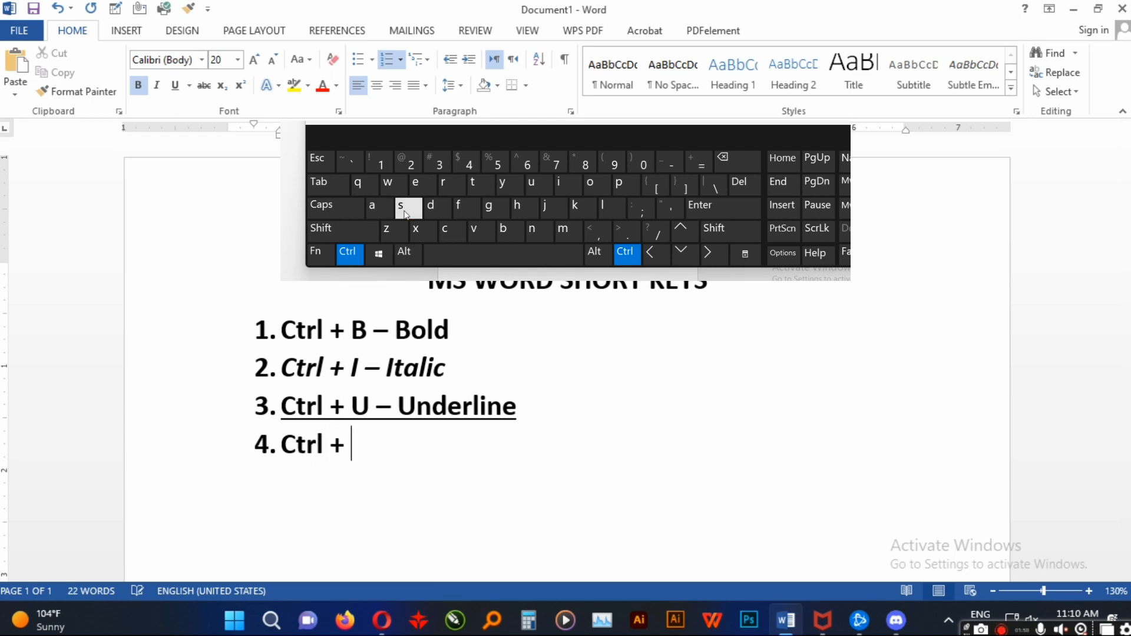
text(S - Save)
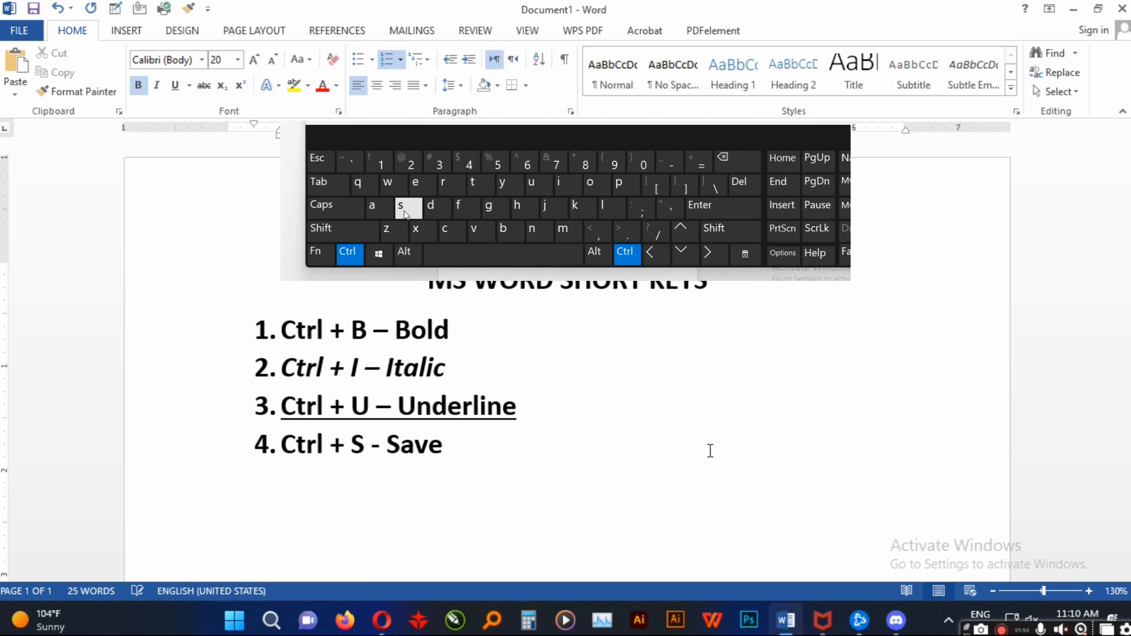
- Save the document to the Desktop as a Word document named MS WORD SHORT KEYS.docx
key(ctrl+s)
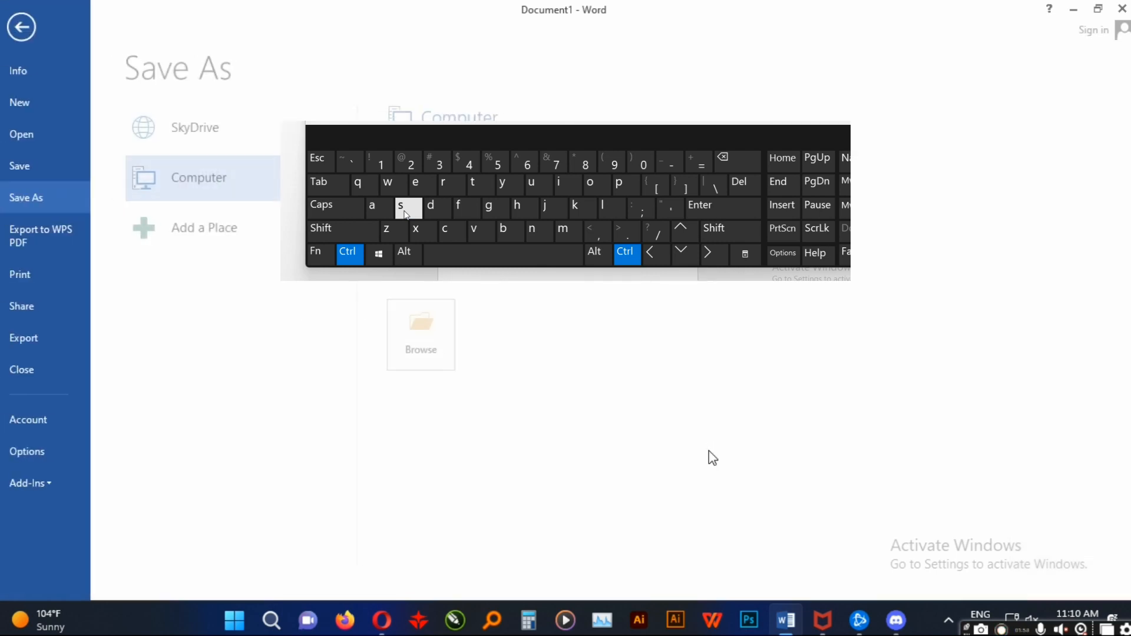
click(435, 328)
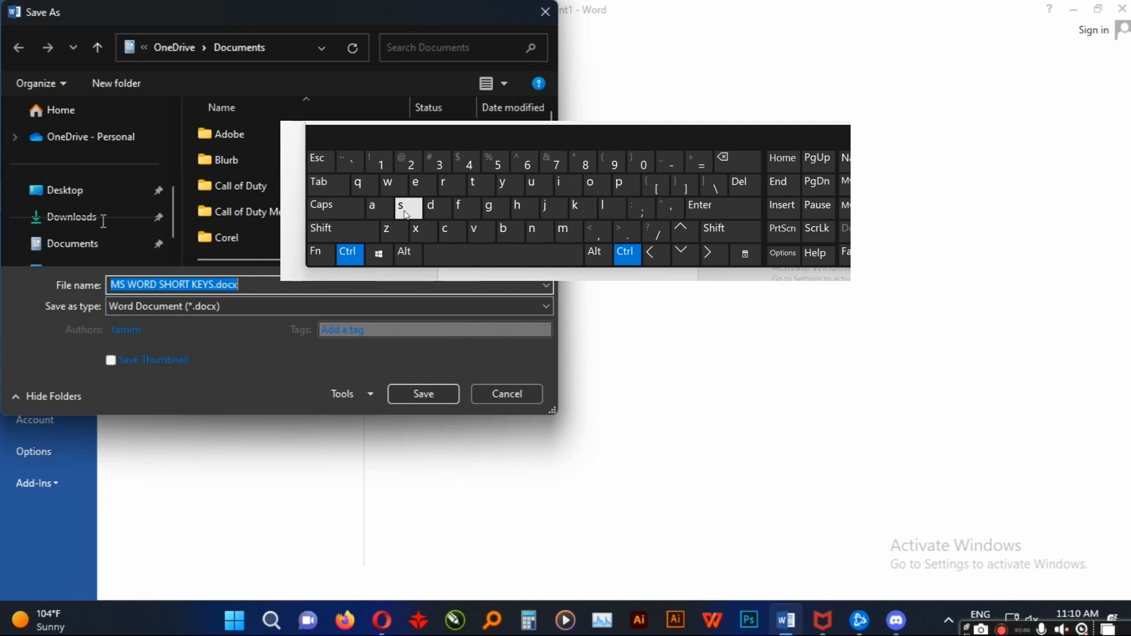
scroll(103, 222, down, 5)
click(71, 189)
scroll(88, 189, up, 5)
scroll(87, 187, up, 3)
click(70, 191)
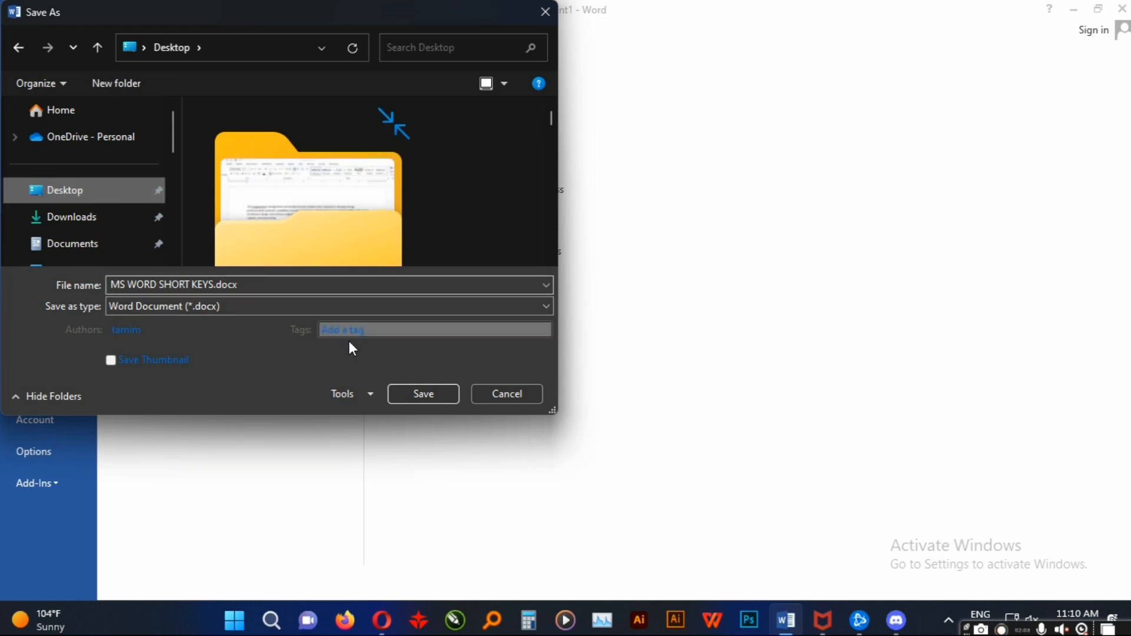
click(433, 395)
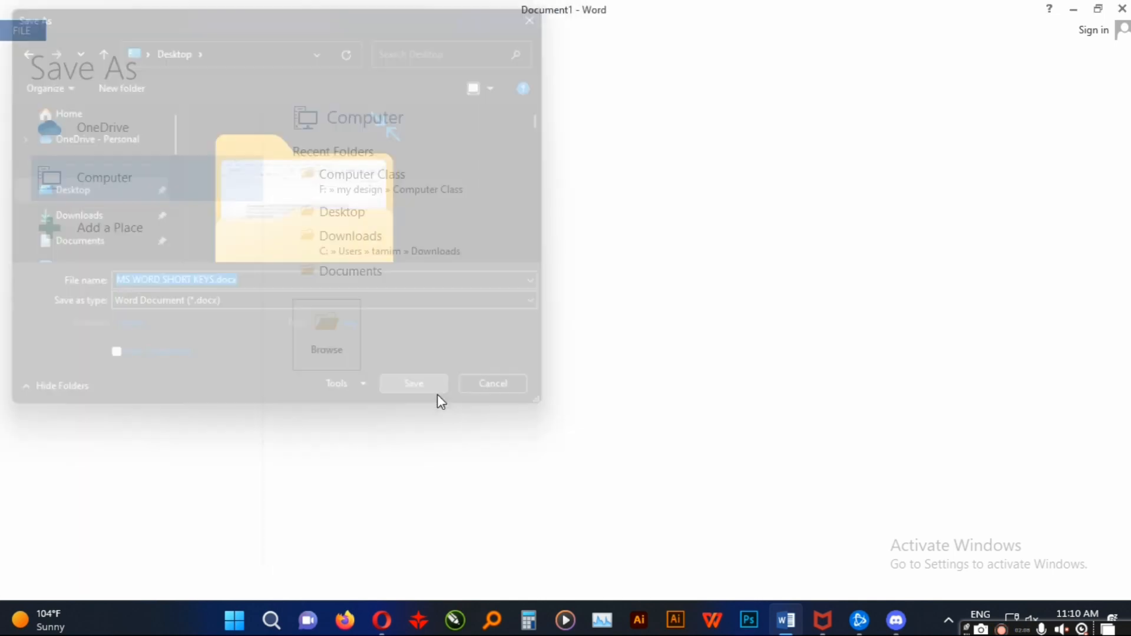
- Add a fifth list item reading "Ctrl + > - font big"
key(Return)
text(Ctrl +)
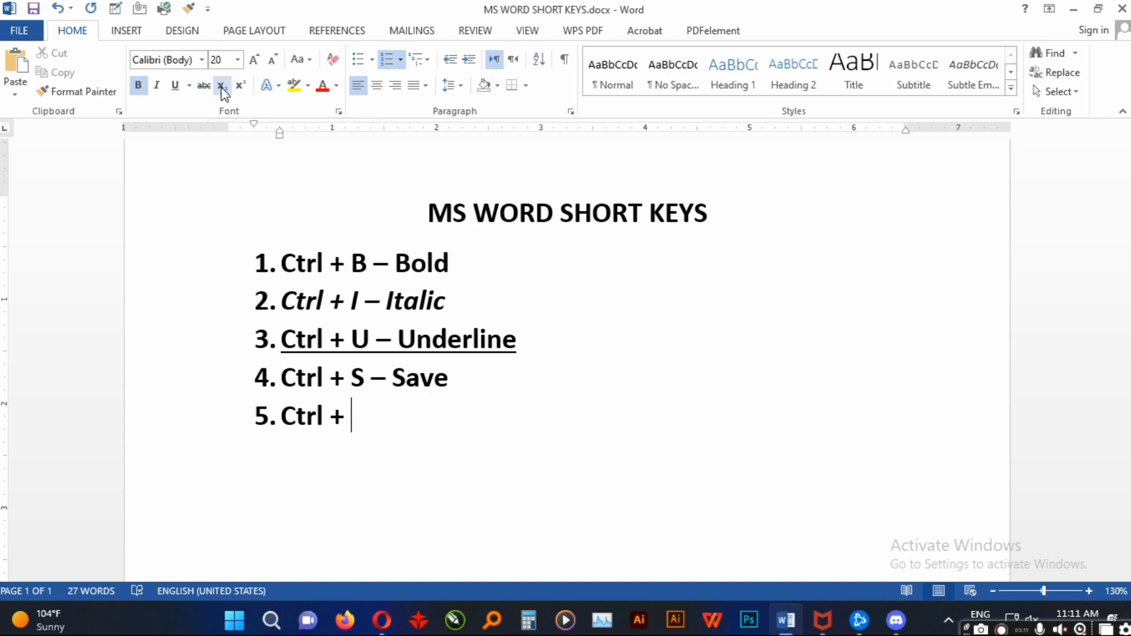
key(super+ctrl+o)
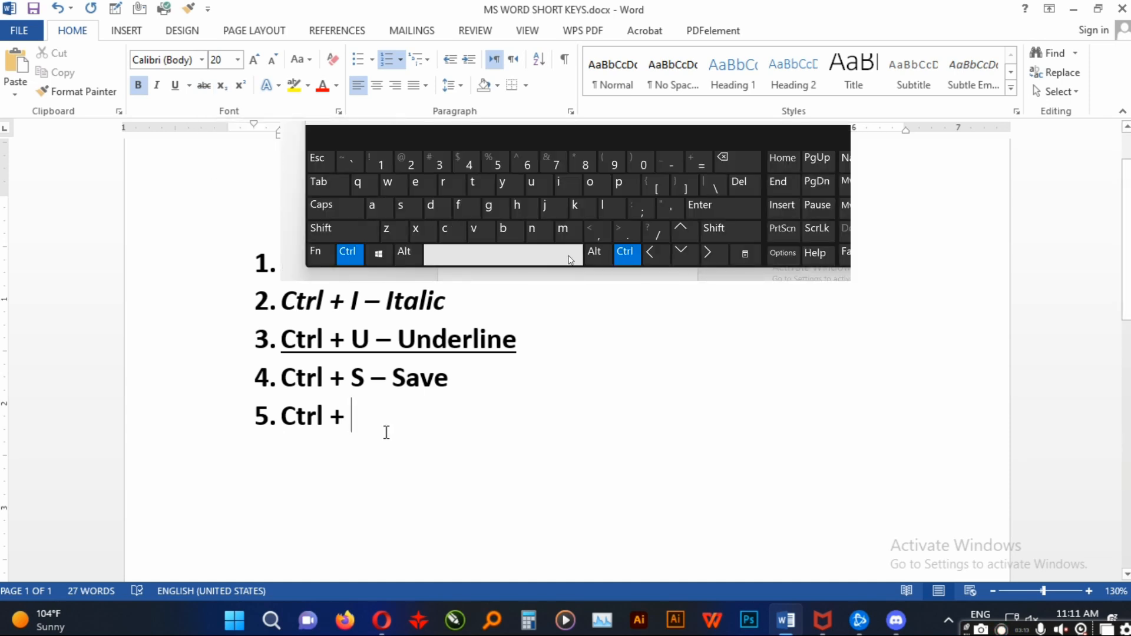
click(628, 234)
text(- font b)
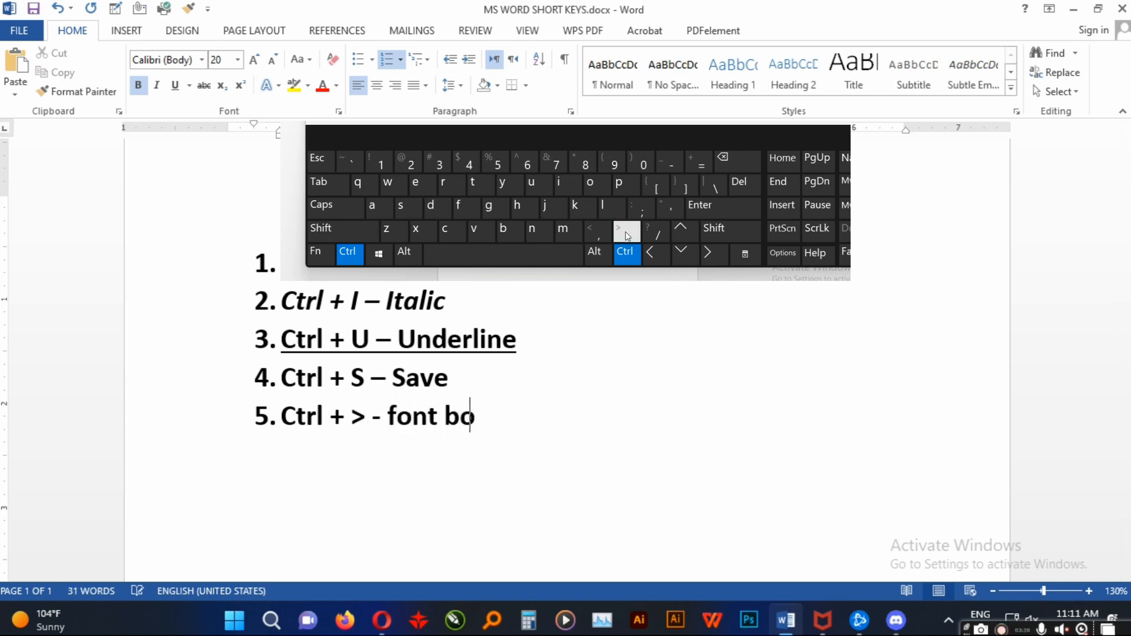
text(ig)
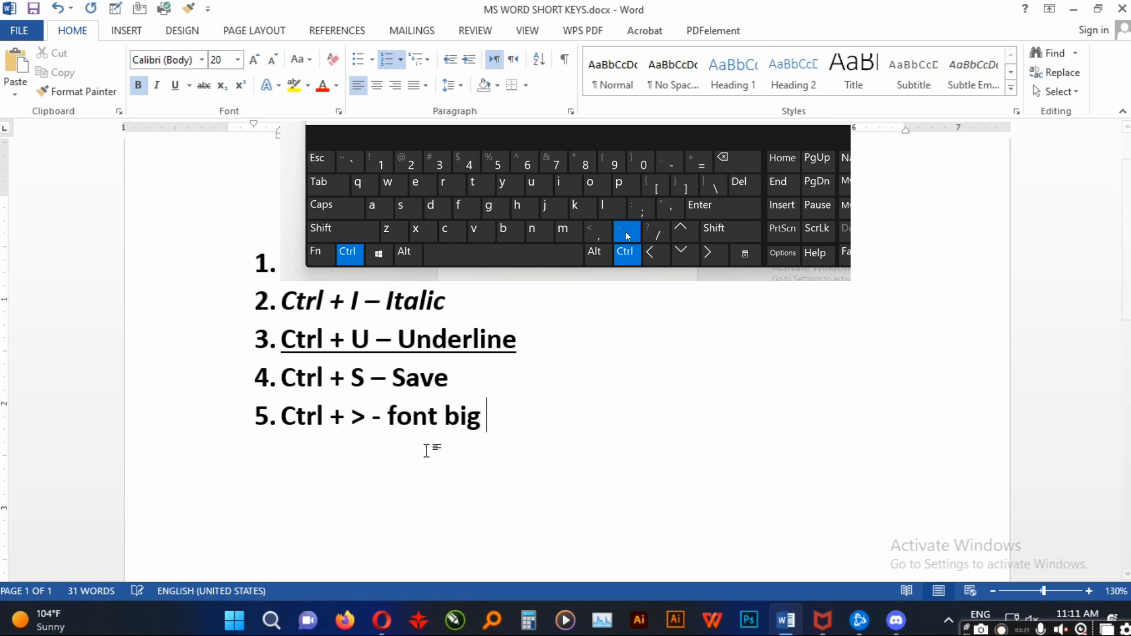
- Enlarge the fifth list item's text, leaving its font size at 22
drag(501, 417, 270, 429)
click(628, 233)
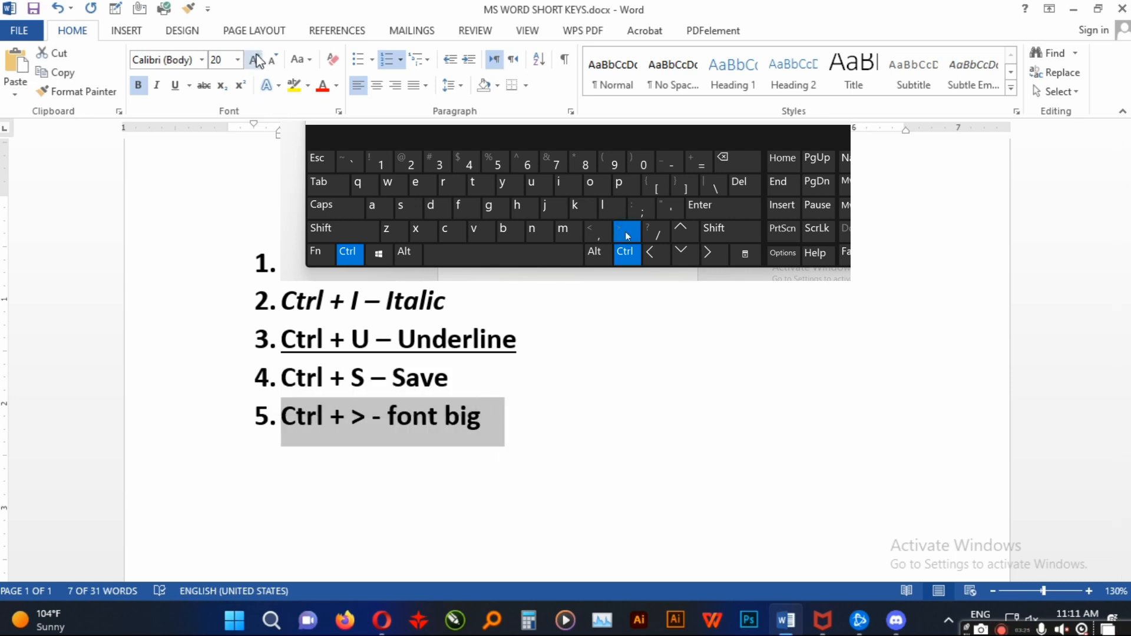
click(628, 232)
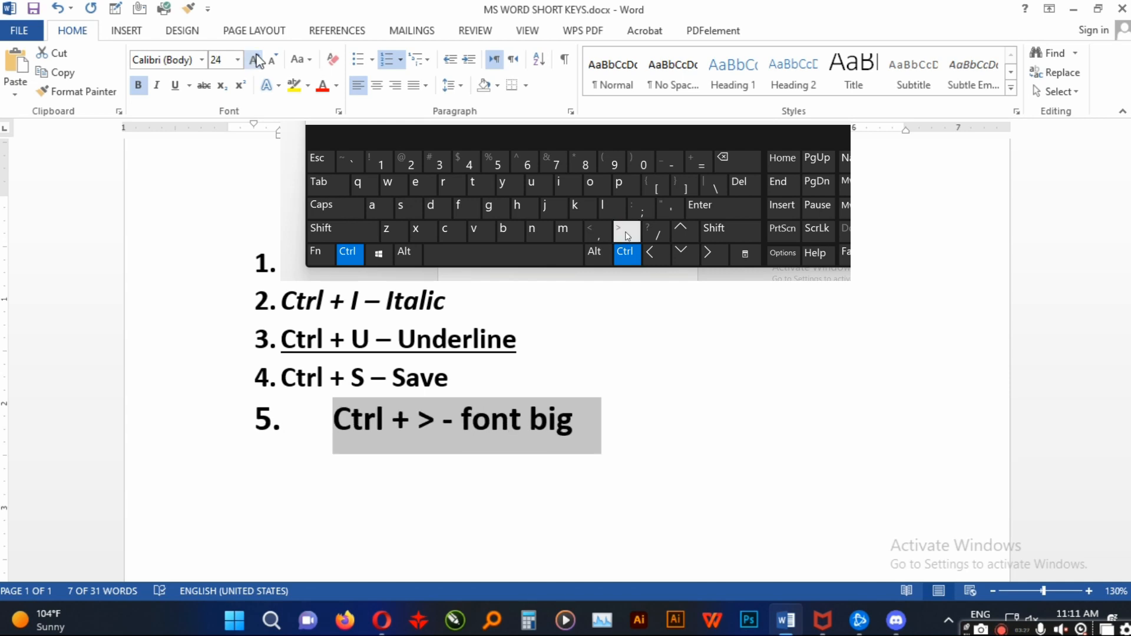
key(ctrl+z)
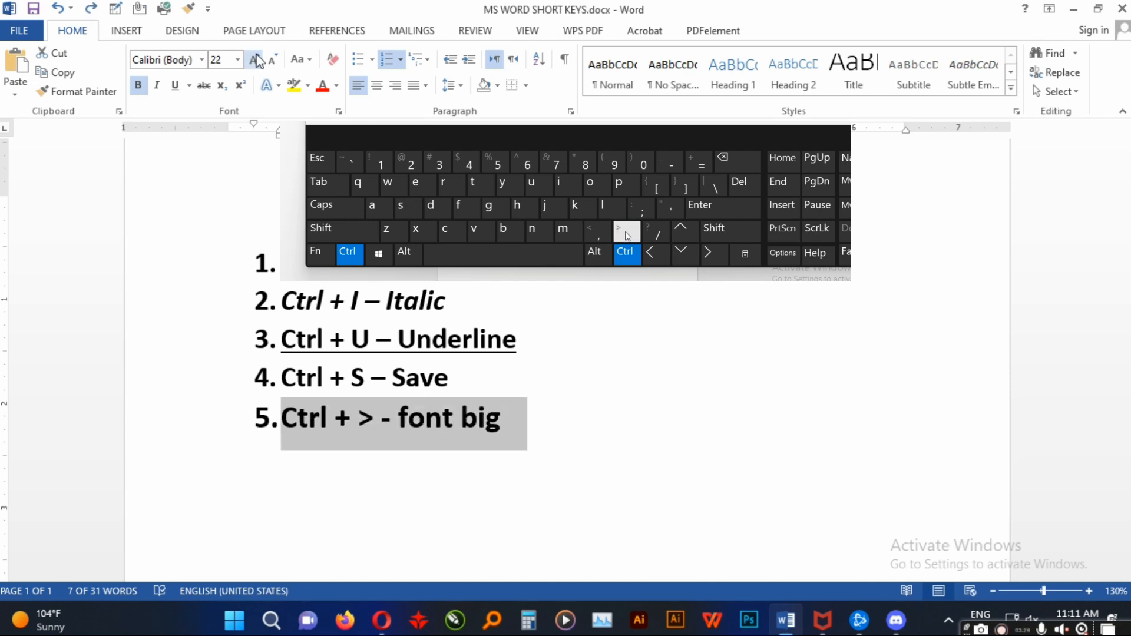
- Write "Ctrl + < - Font Small" as the sixth list item and start a seventh item
click(613, 462)
key(Return)
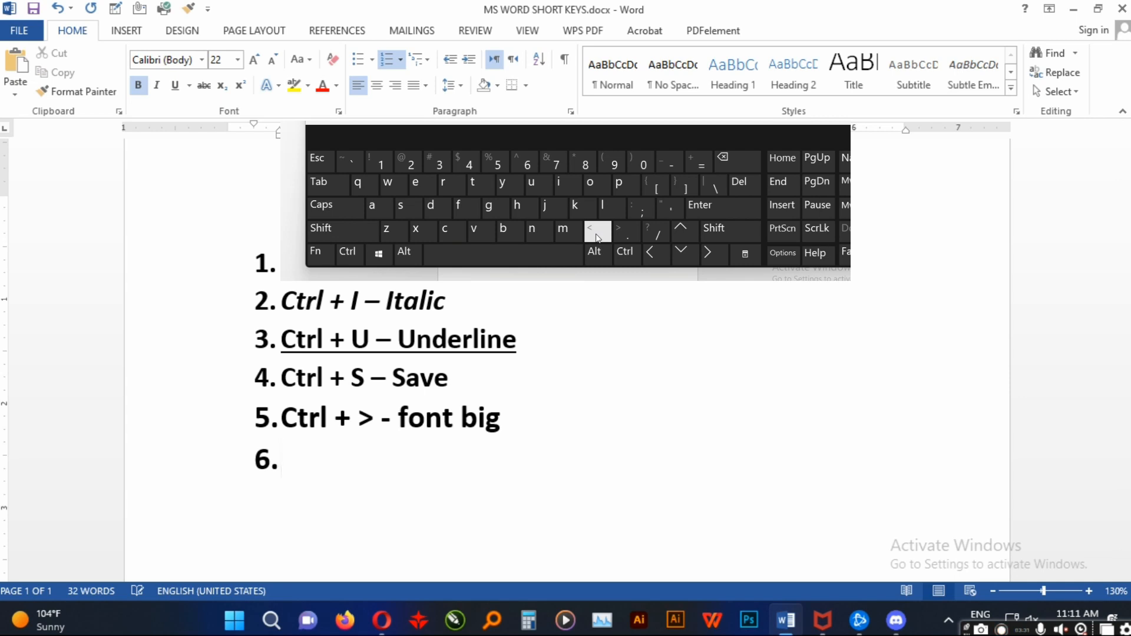
key(ctrl)
text(Ctrl + < - Font Small)
key(Return)
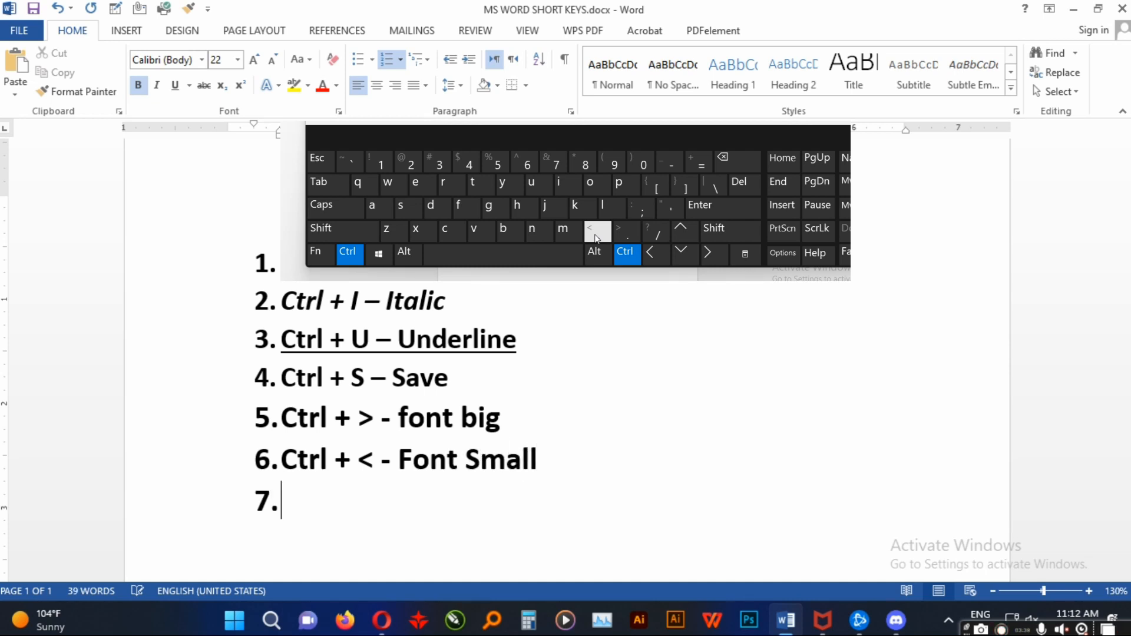
- Reduce the sixth list item's font size to 18
drag(554, 465, 313, 463)
key(ctrl+shift+comma)
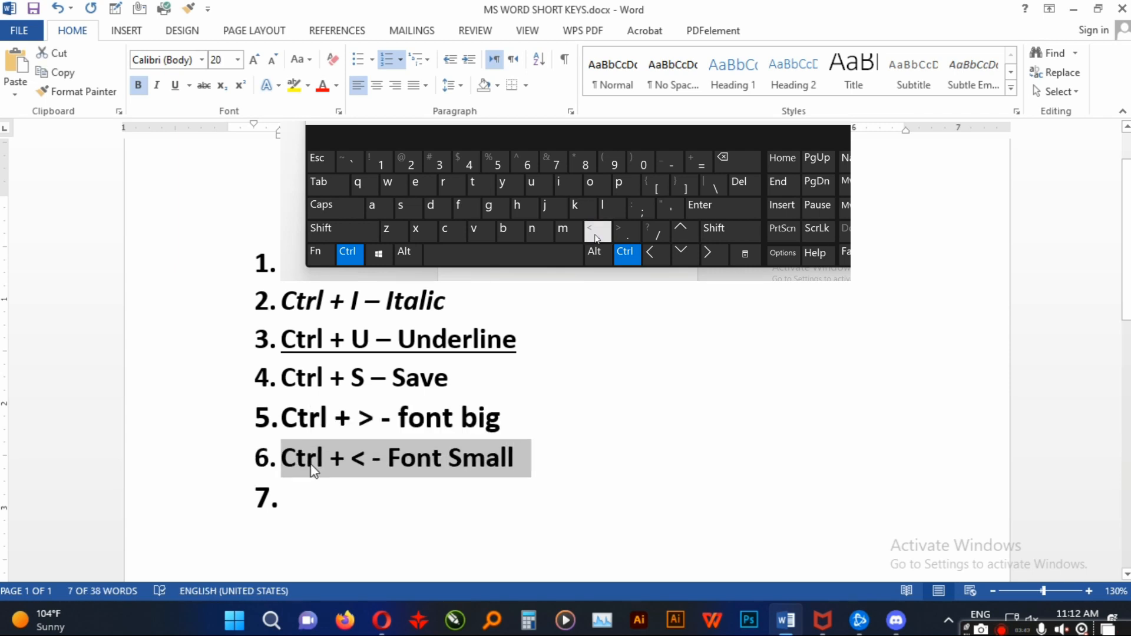
click(275, 60)
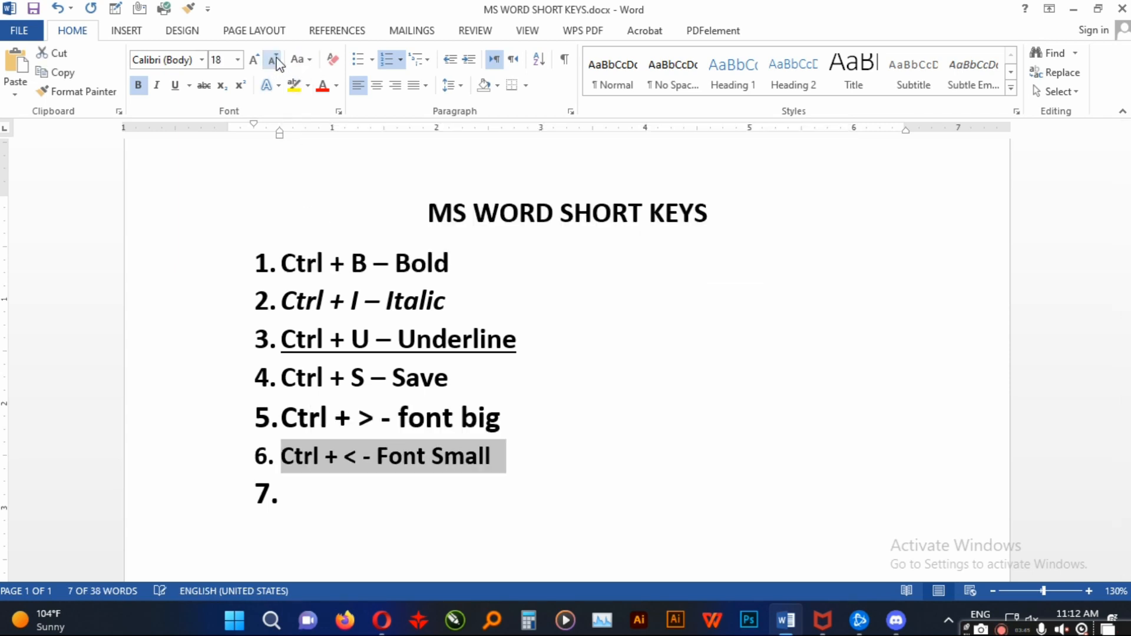
- Write "Ctrl + C - Copy" as the seventh list item and copy that line
click(334, 501)
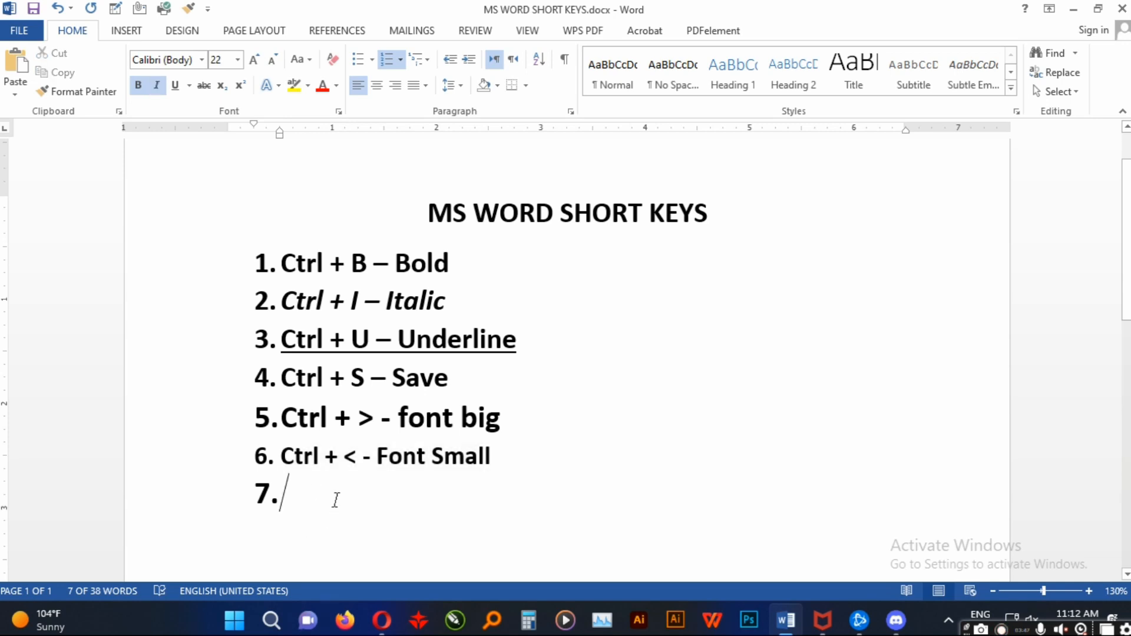
text(Ctrl + C - Copy)
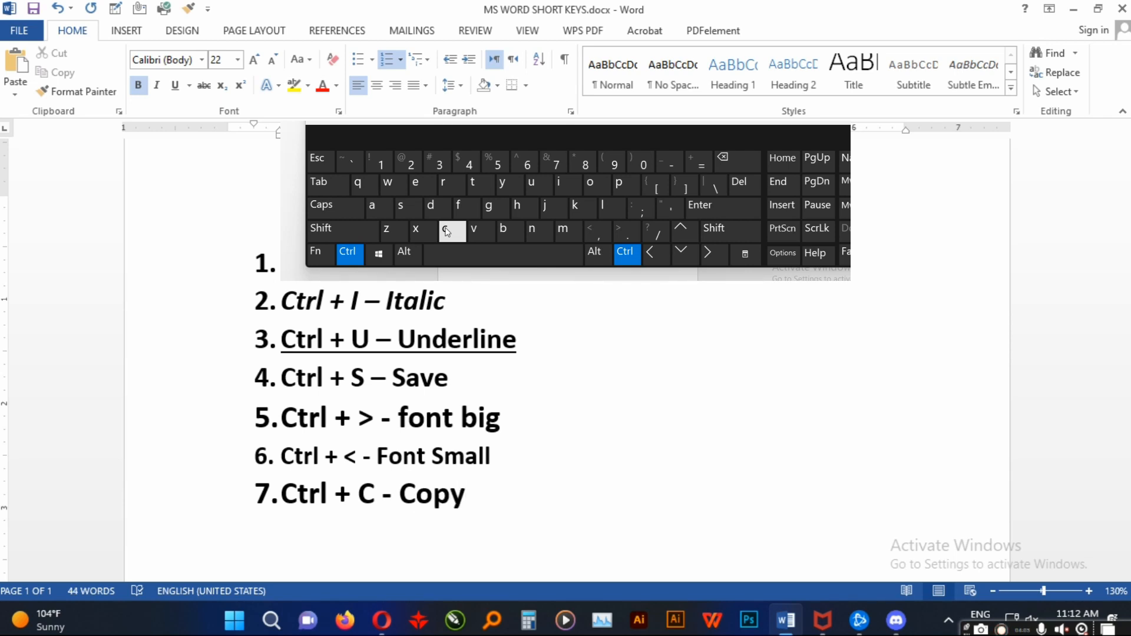
drag(506, 508, 285, 510)
key(ctrl+c)
- Start an eighth list item and paste the copied "Ctrl + C - Copy" line into it
click(495, 501)
key(Return)
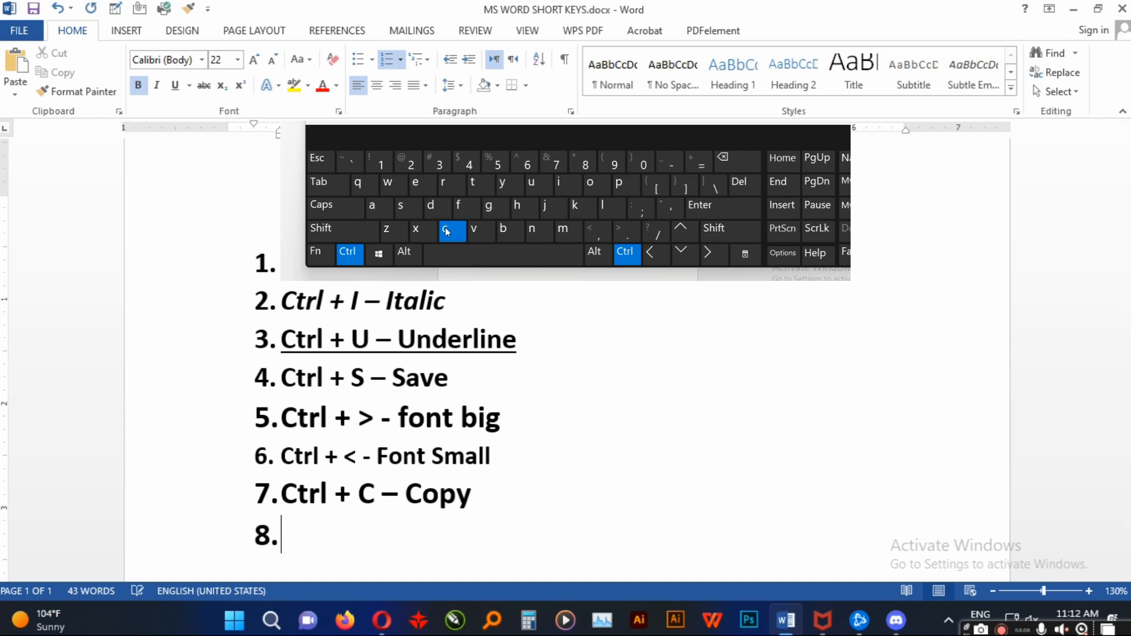
text(C)
key(BackSpace)
key(ctrl+v)
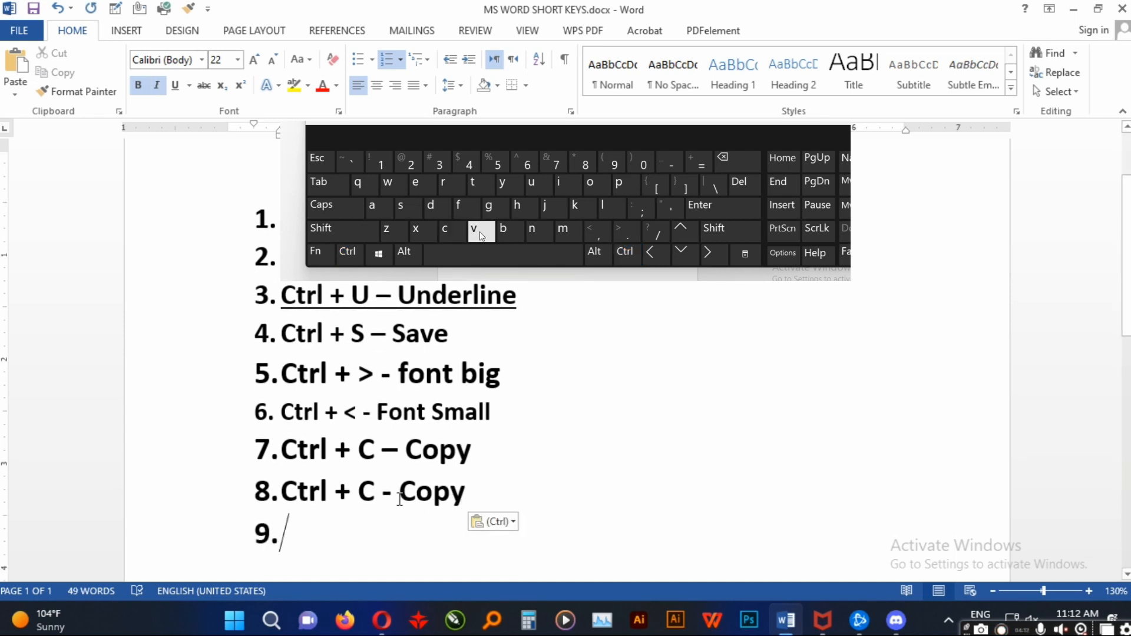
- Change the pasted eighth list item to read "Ctrl + V - Paste"
double_click(373, 497)
text(V)
drag(474, 504, 403, 505)
text(P)
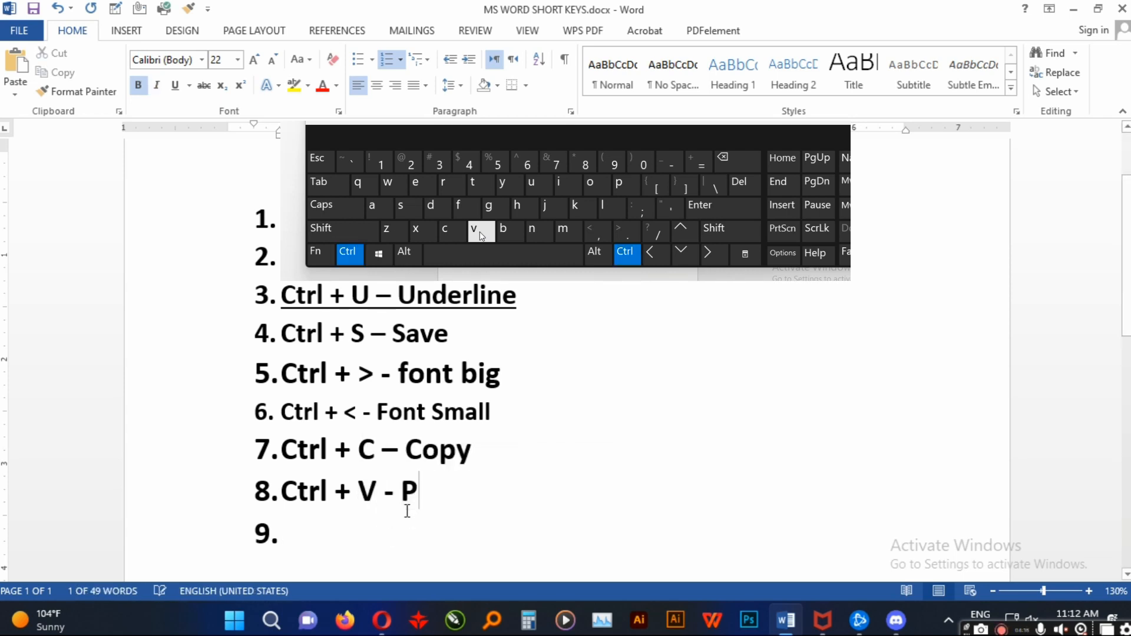
text(aste)
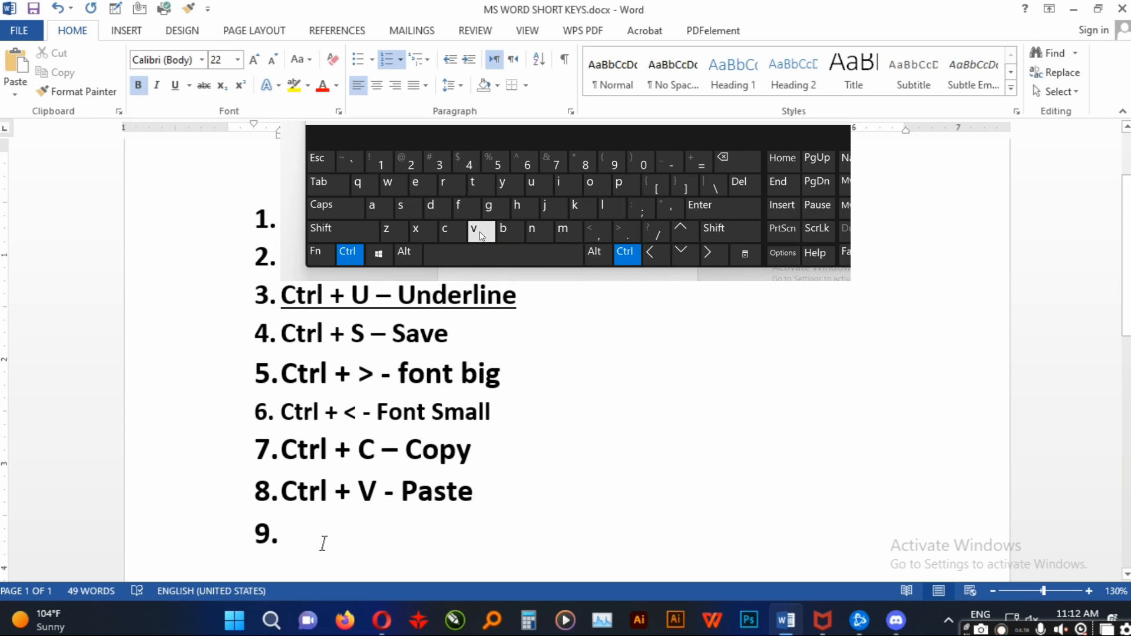
- Turn off italics in the ninth list item and write "Ctrl + X - Cut" there
key(ctrl+i)
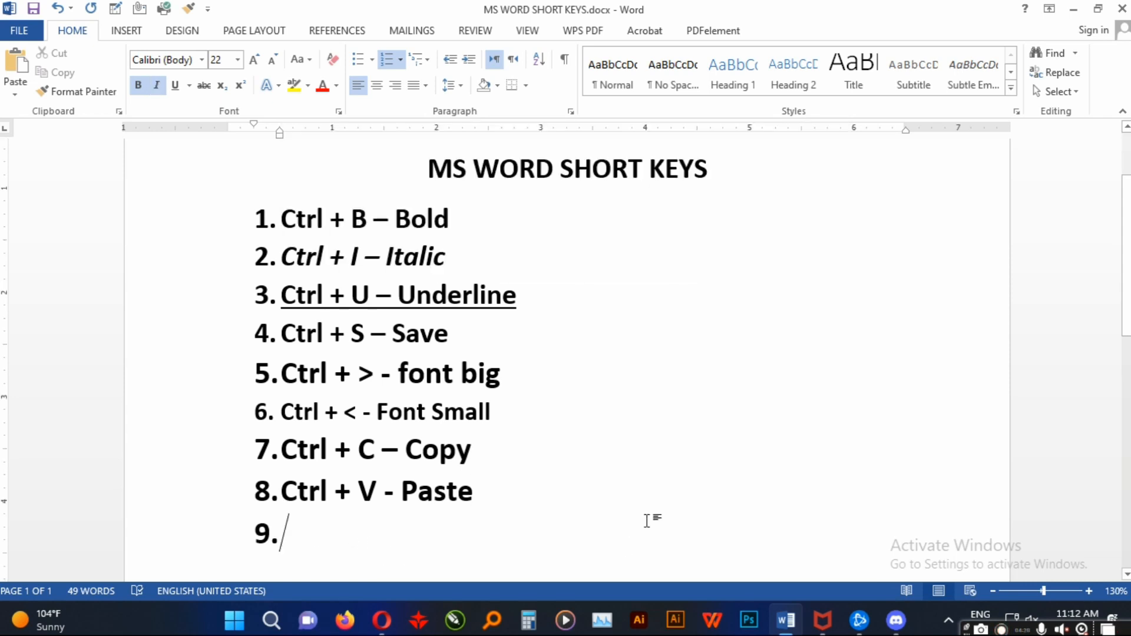
scroll(646, 521, down, 1)
key(ctrl+i)
text(Ctrl + X - Cut)
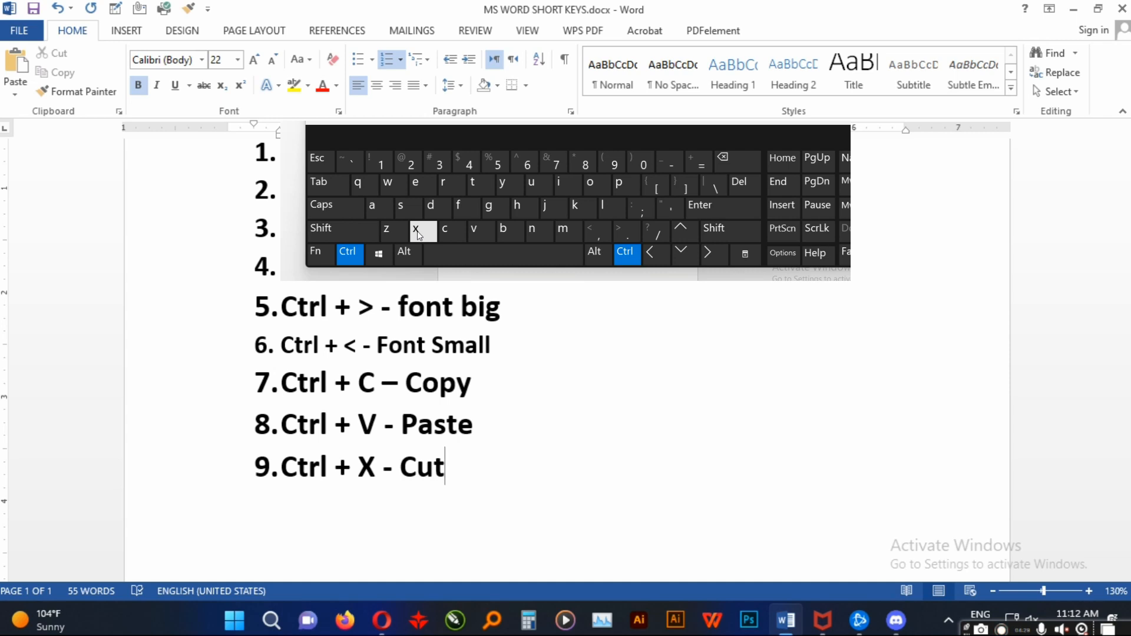
- Start a tenth list item, and cut the ninth item's line and paste it back
key(Return)
key(shift+Up)
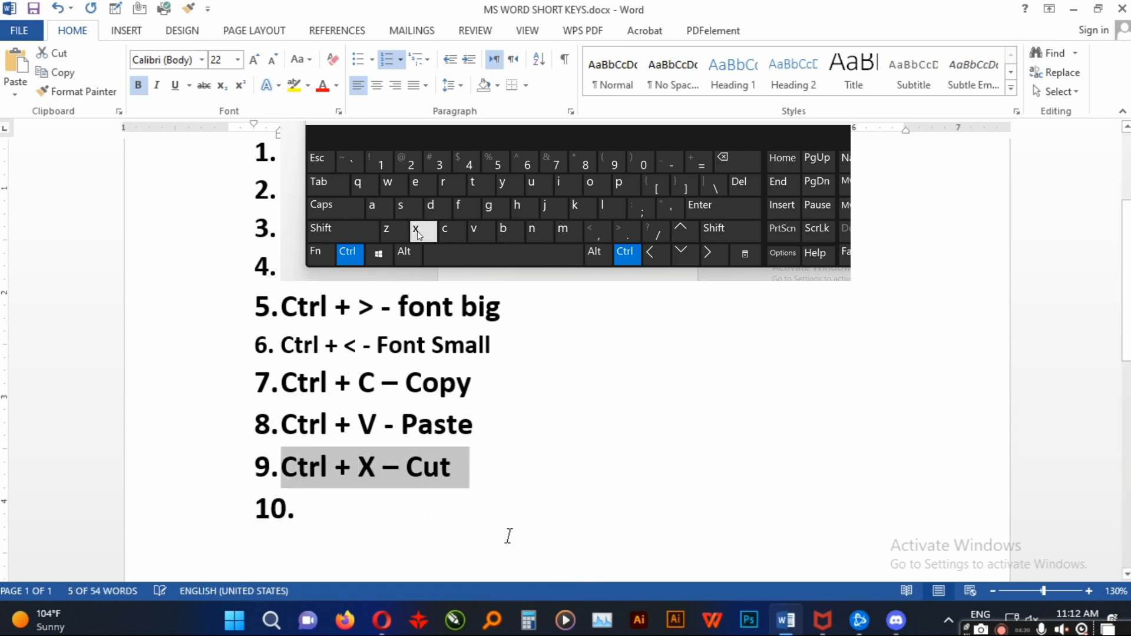
key(ctrl+x)
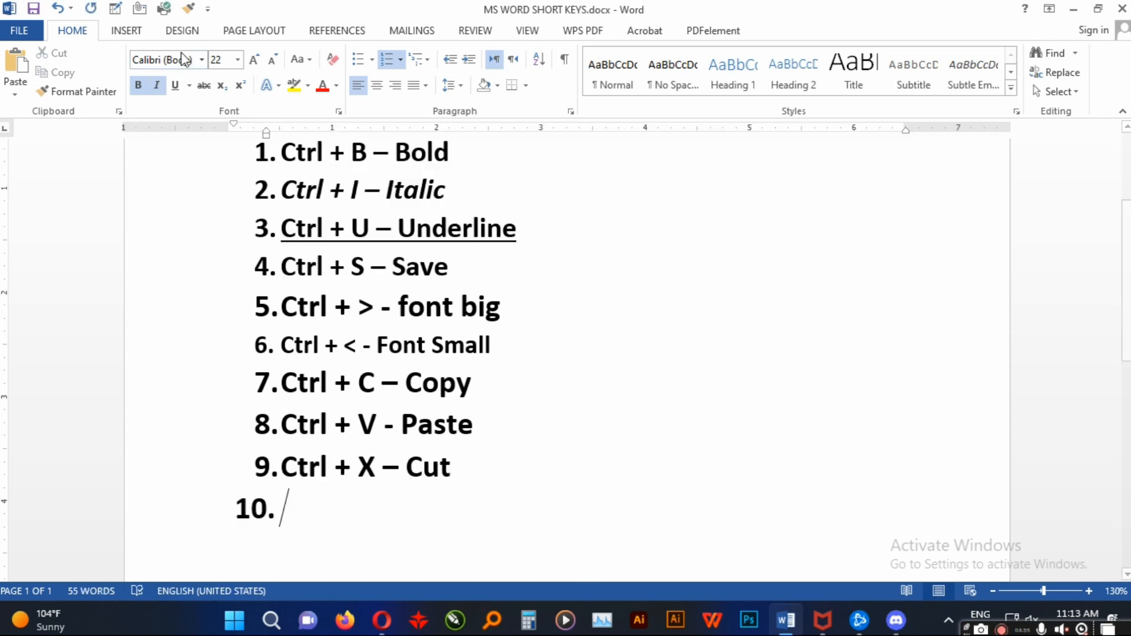
- Turn off italics in the tenth list item and write "Ctrl + Z - Replace" there
click(158, 88)
text(Ct)
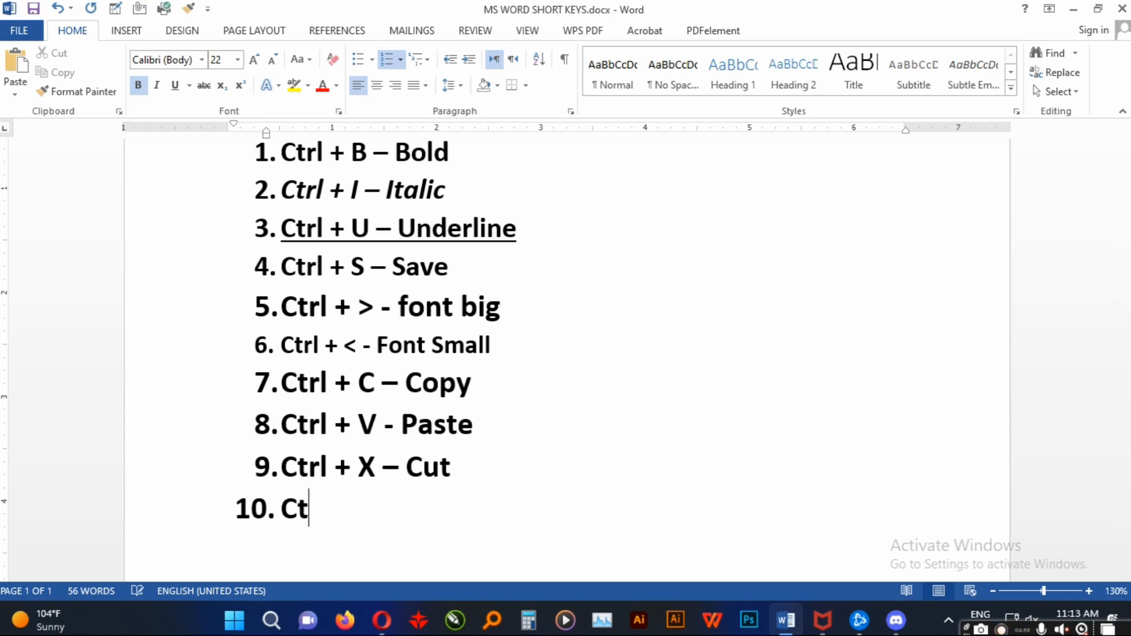
text(rl + Z)
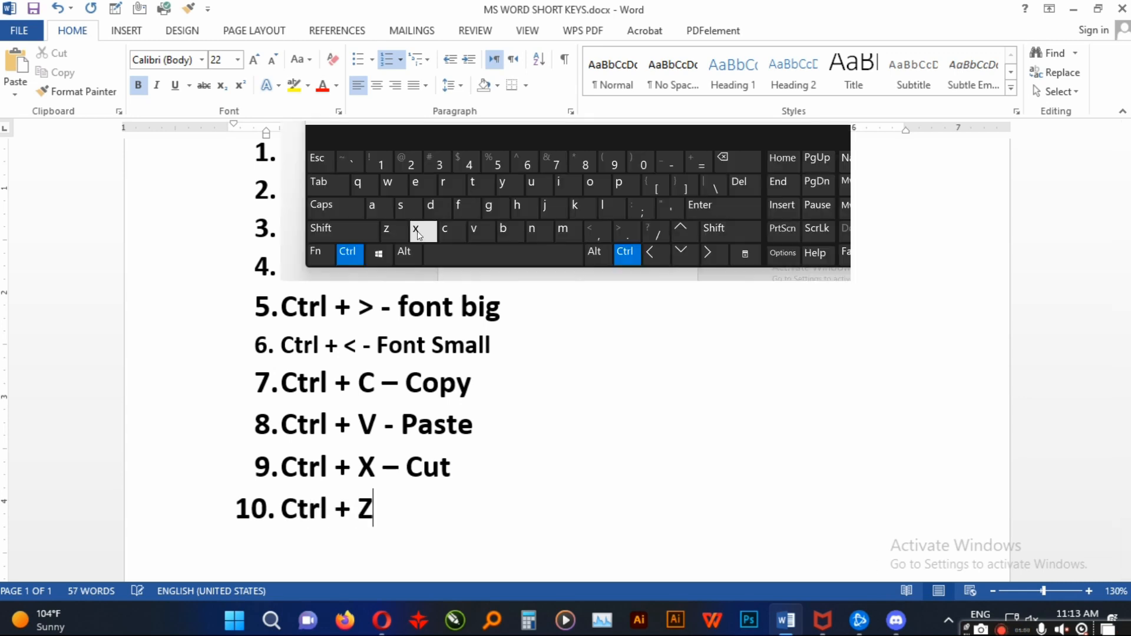
text( - Re)
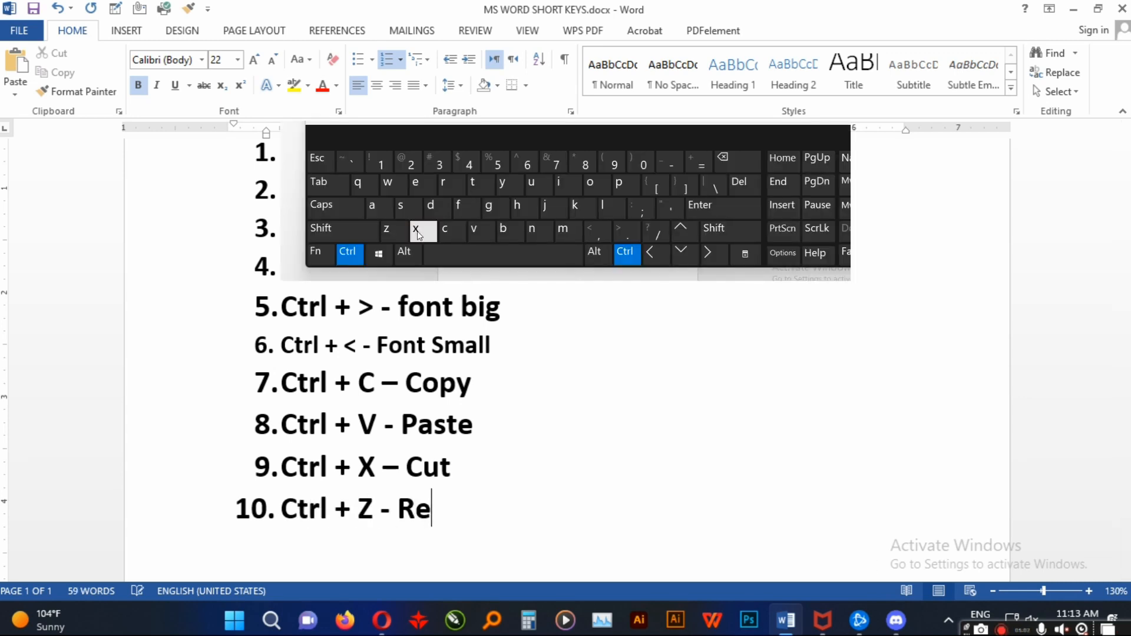
text(place)
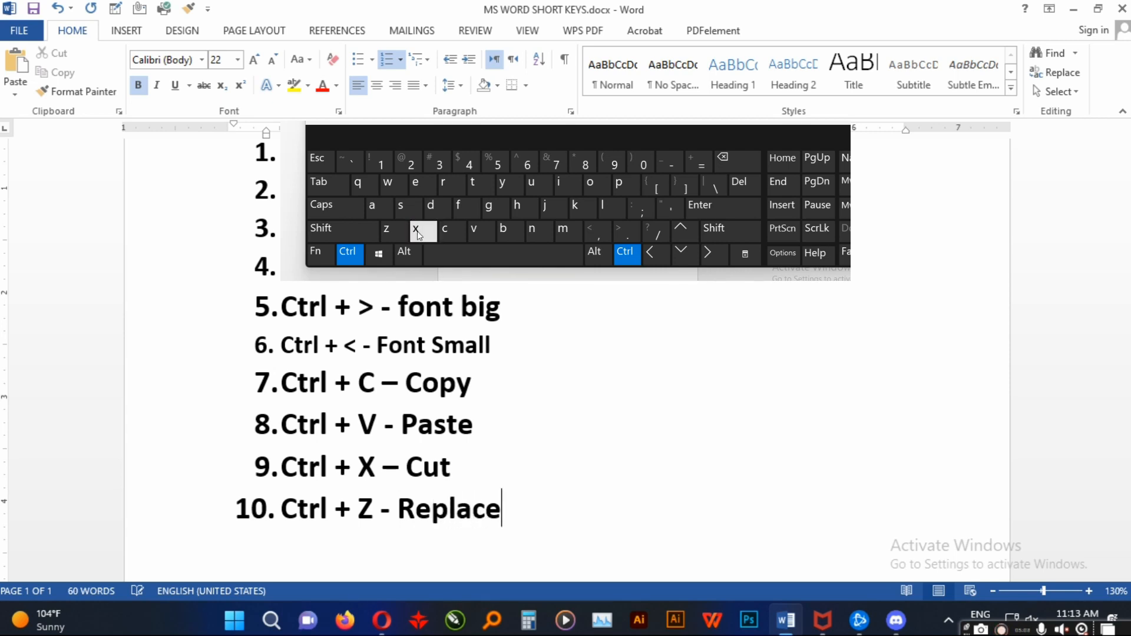
- Delete the word "Replace" from the tenth list item
key(BackSpace)
key(BackSpace)
key(BackSpace)
key(BackSpace)
key(BackSpace)
key(BackSpace)
key(BackSpace)
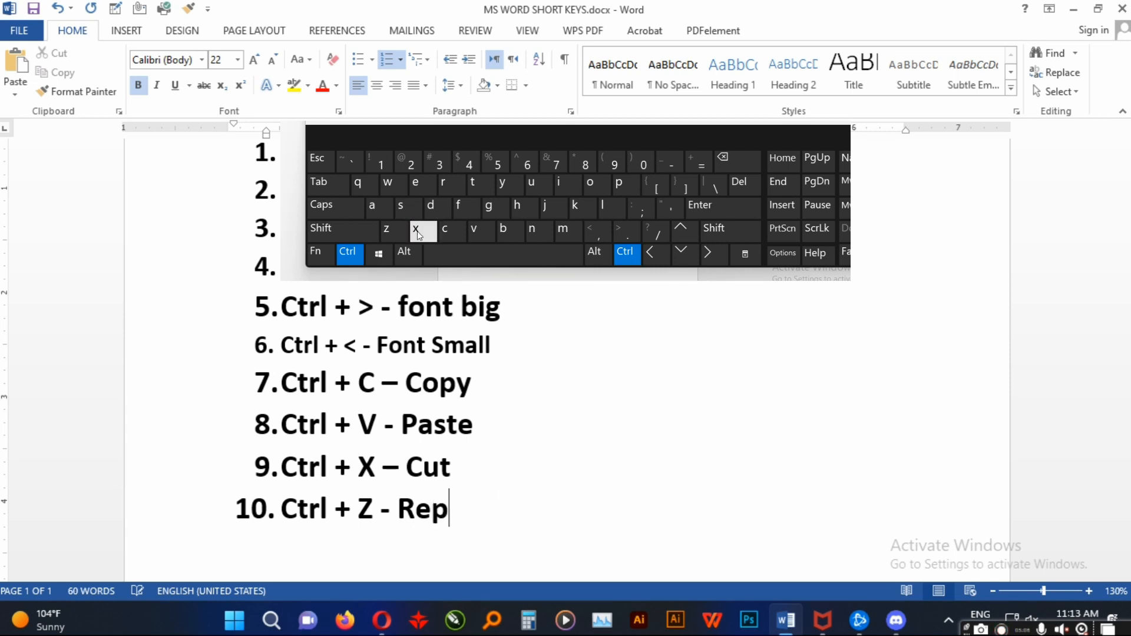
- Undo and redo the latest text edits in the tenth list item
click(71, 9)
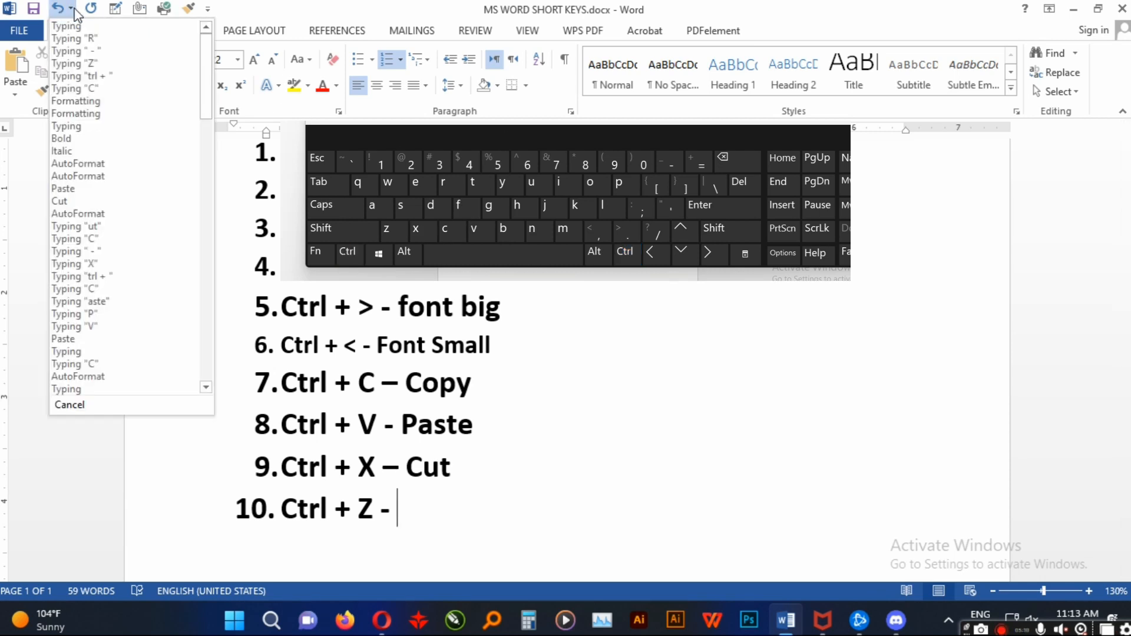
click(74, 9)
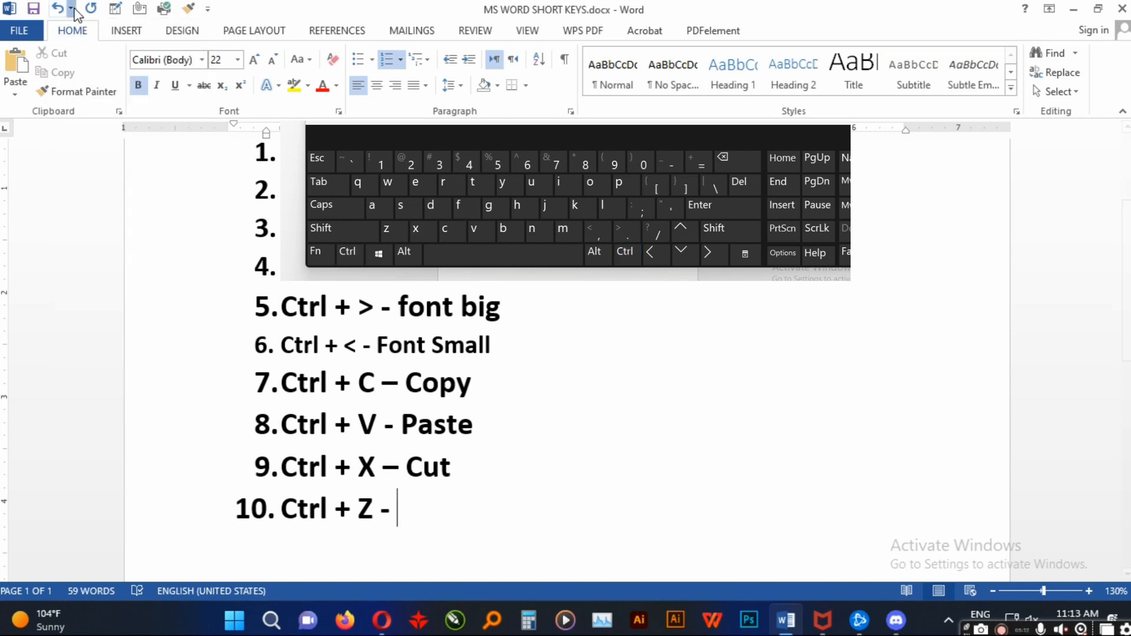
click(57, 9)
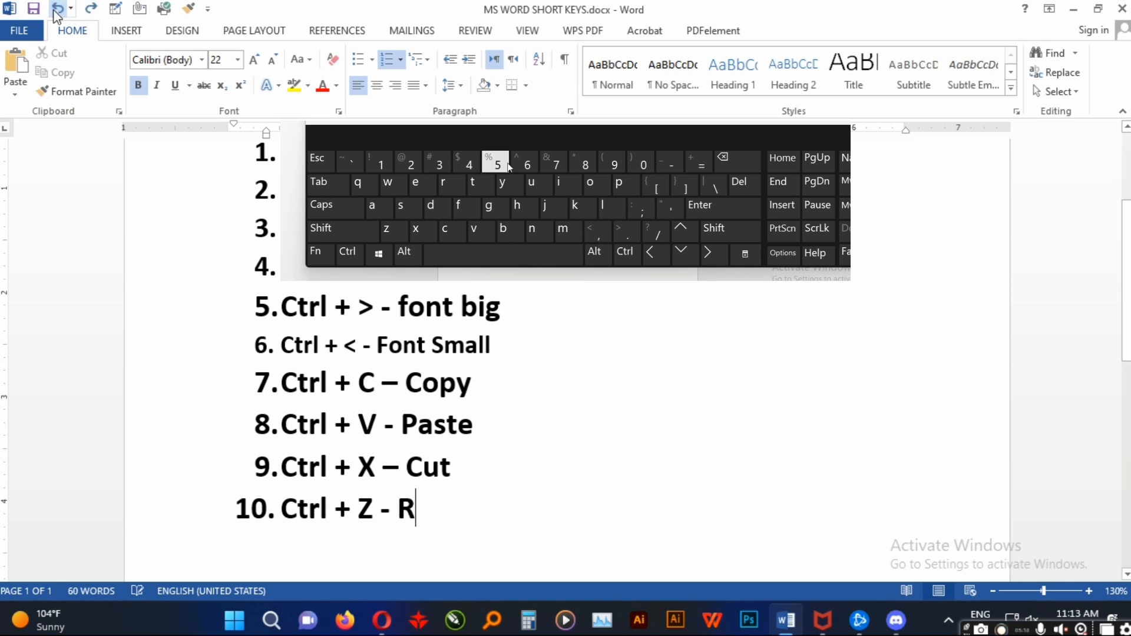
click(54, 10)
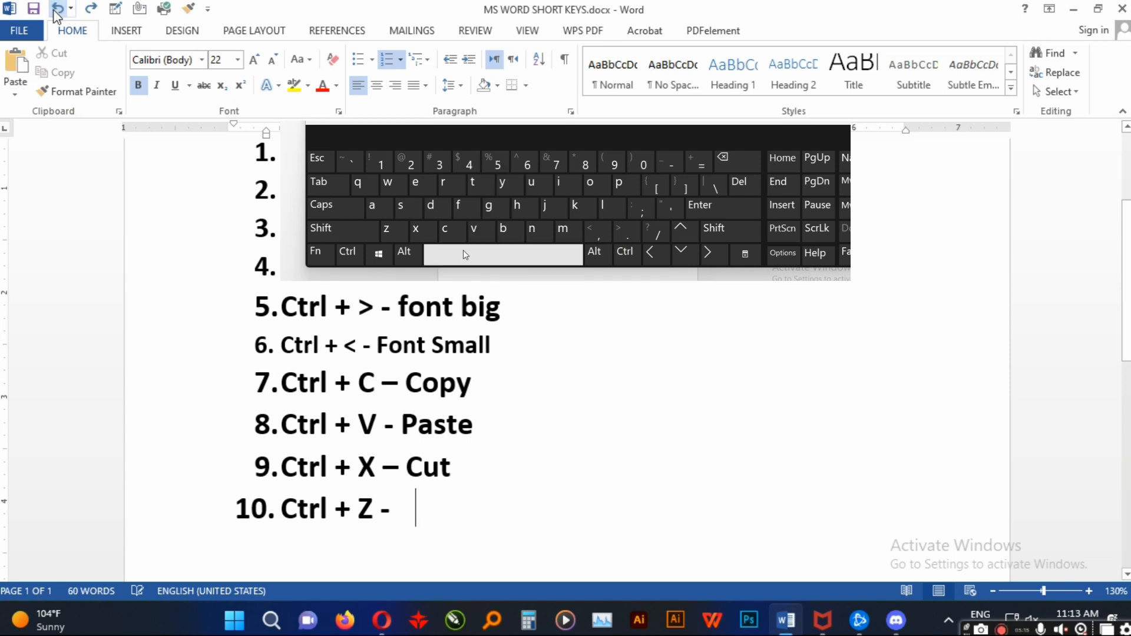
click(92, 12)
key(ctrl+z)
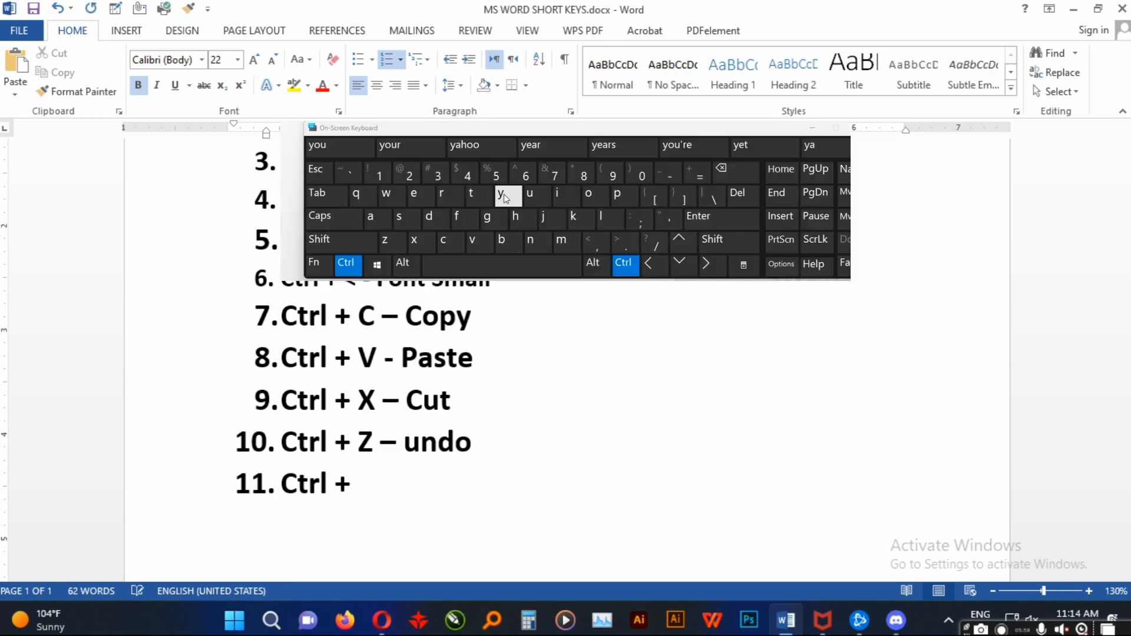
- Complete the eleventh list item so that it reads "Ctrl + Y – Repeat Typing"
text(Y )
text(-0)
key(BackSpace)
key(BackSpace)
text(- Repeat )
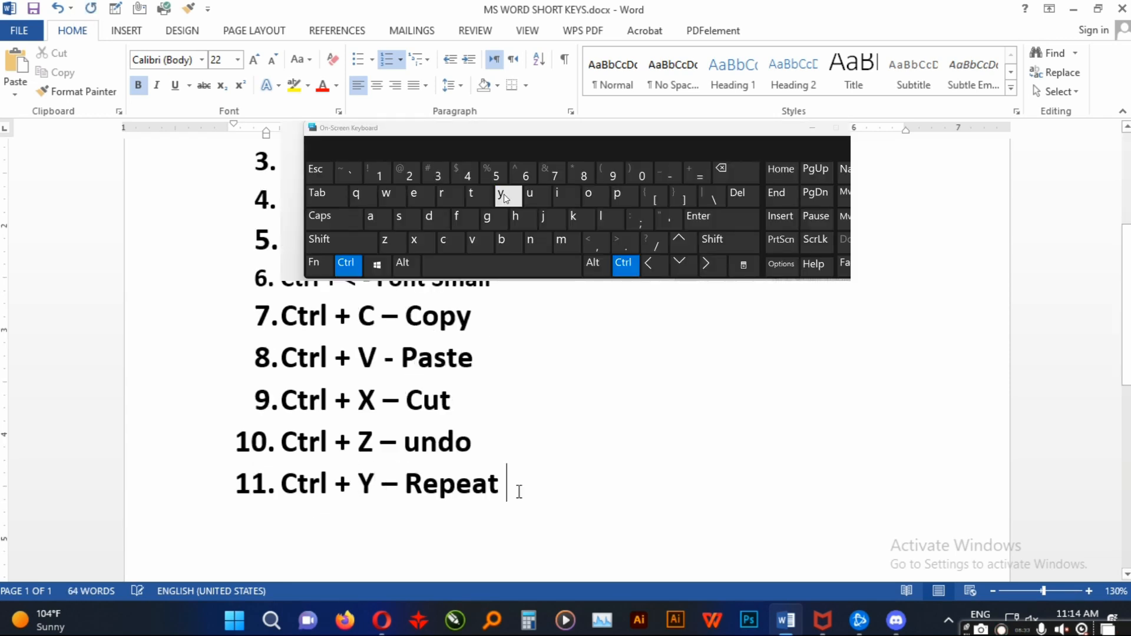
text(Typing)
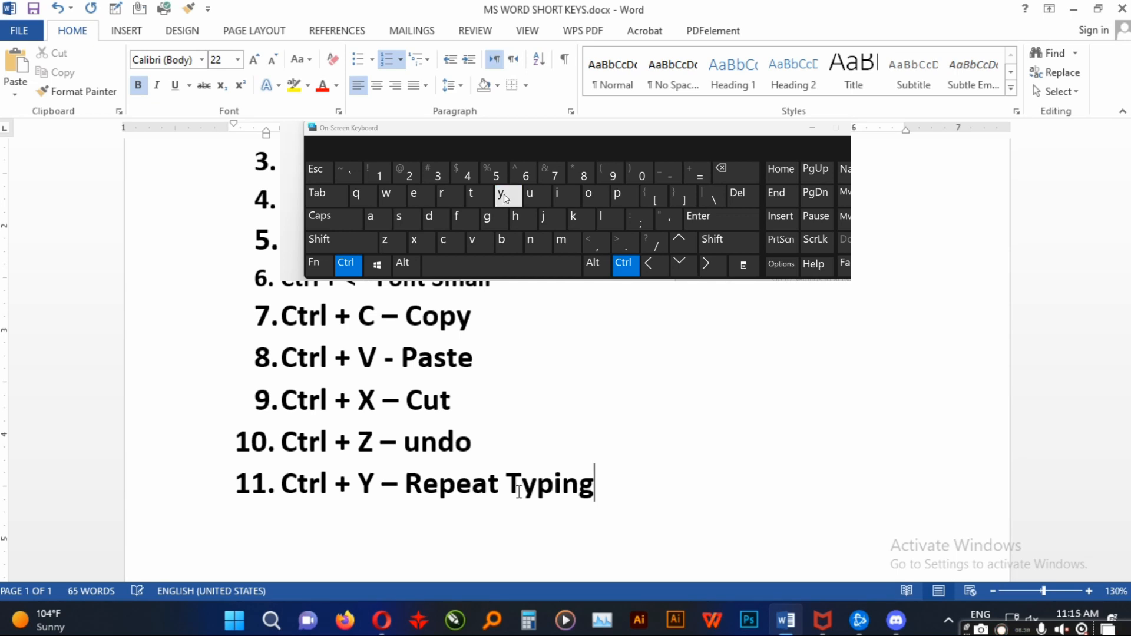
- Repeat the last typing several times in the eleventh list item and delete the repeated text
click(505, 197)
click(505, 197)
click(505, 197)
click(505, 197)
click(506, 196)
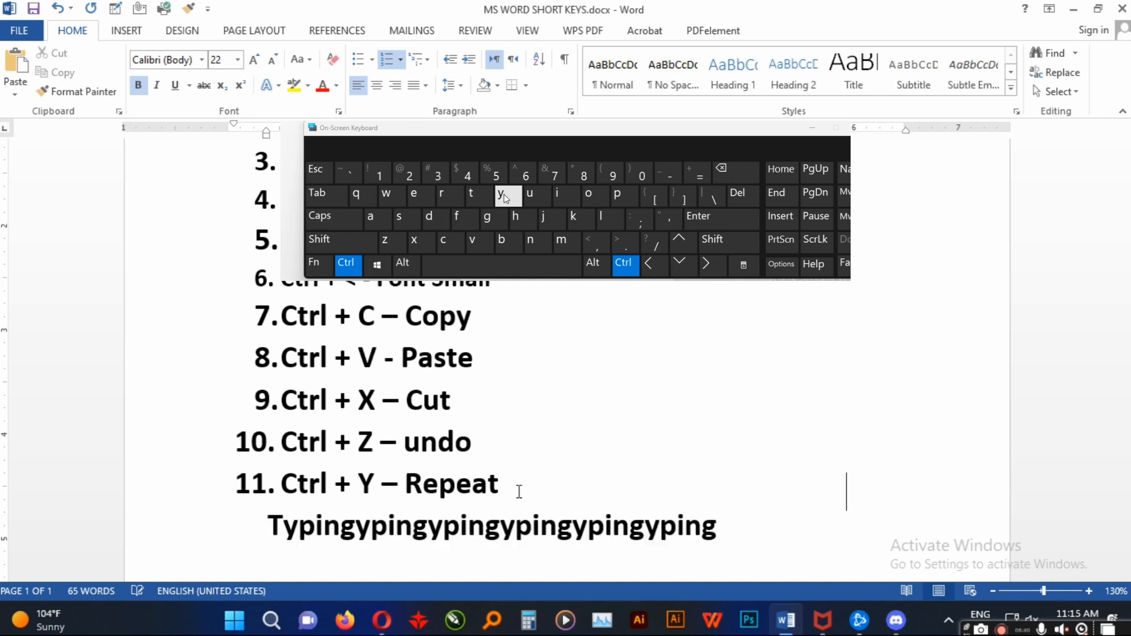
key(BackSpace)
key(BackSpace)
key(BackSpace)
key(BackSpace)
key(BackSpace)
key(BackSpace)
click(505, 197)
click(505, 197)
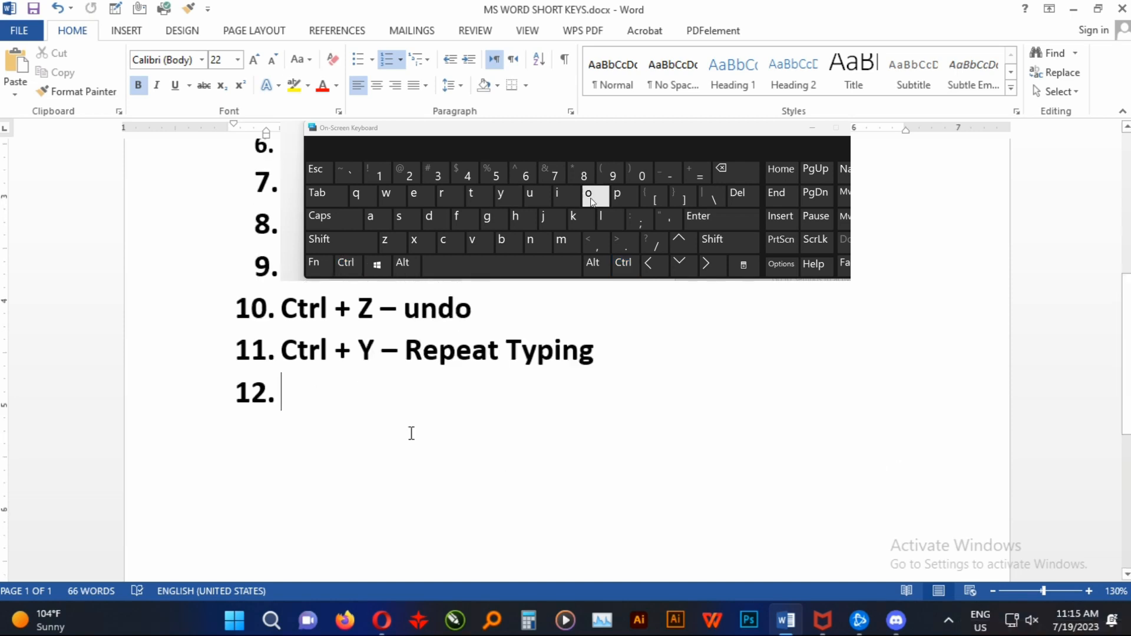
- Write "Ctrl + P – Print" in the twelfth list item
text(Ct)
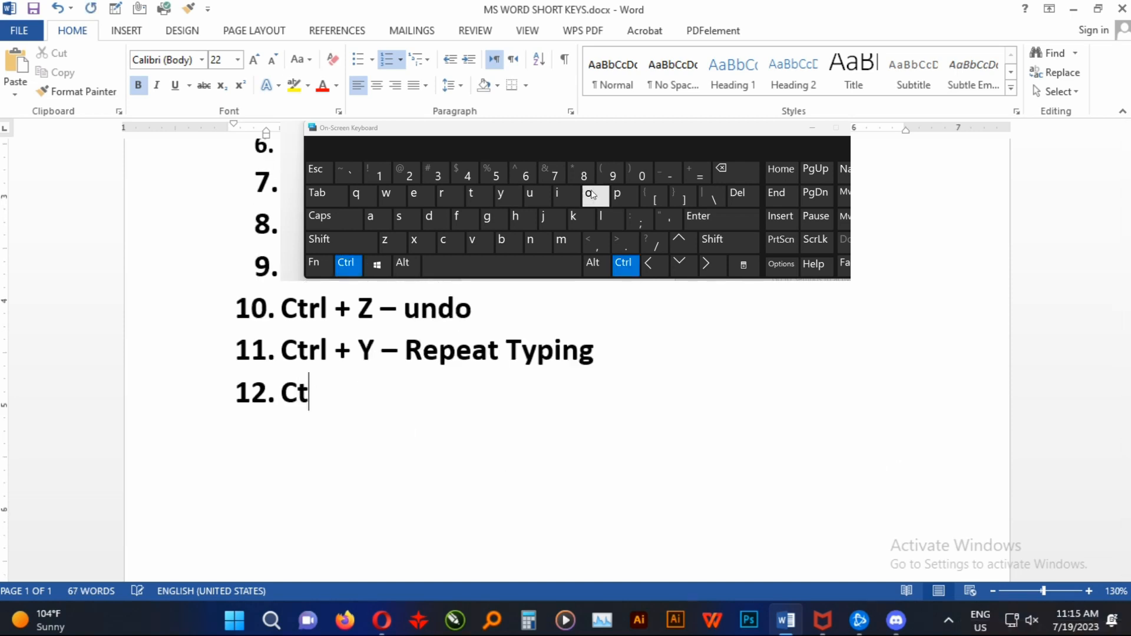
text(rl + P )
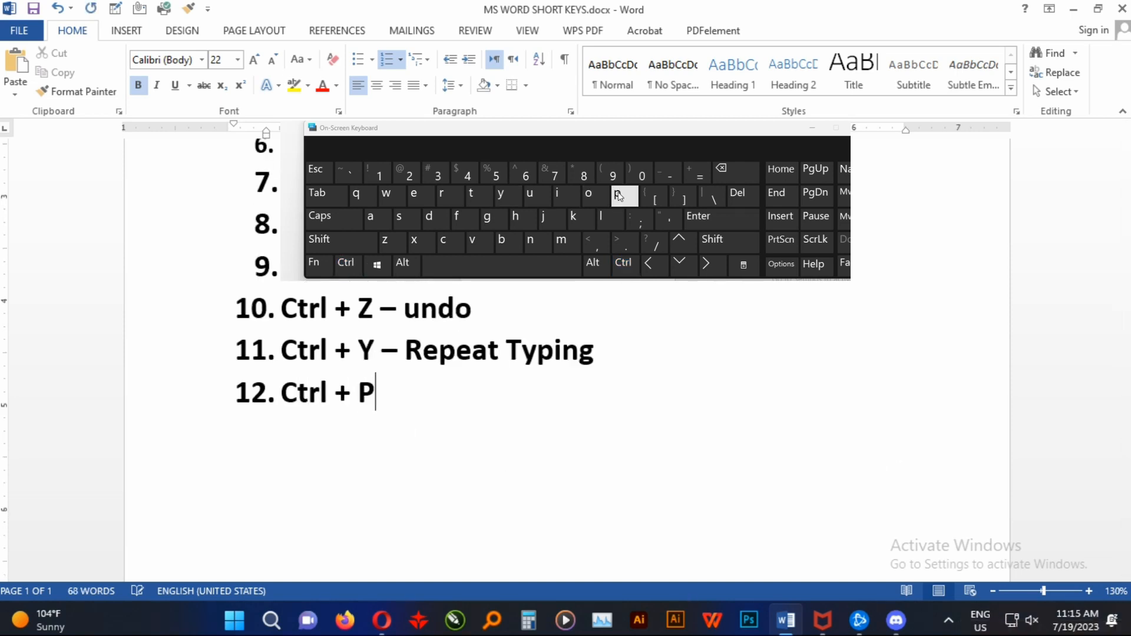
text(- Print)
- Open the print page, return to the document without printing, and start a thirteenth list item
key(ctrl+p)
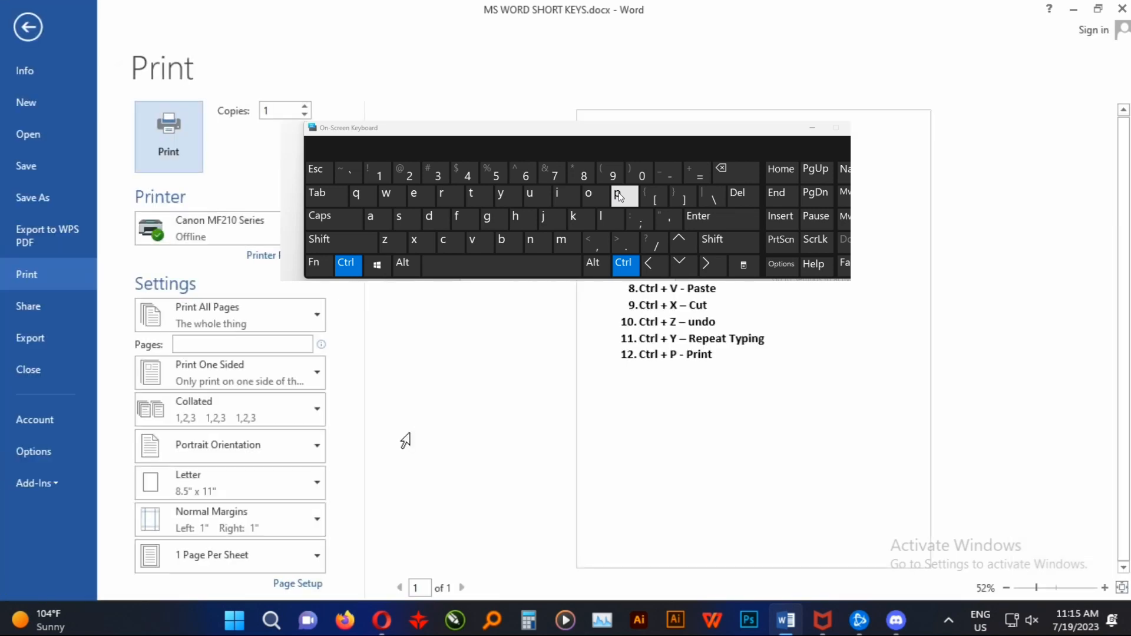
click(27, 28)
key(Return)
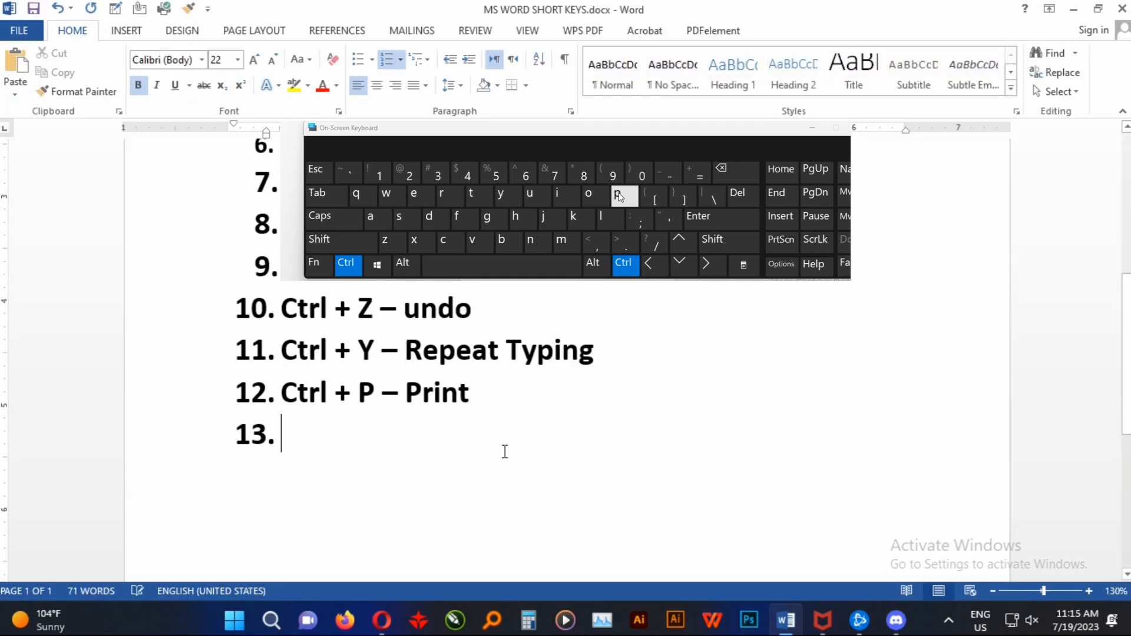
click(620, 197)
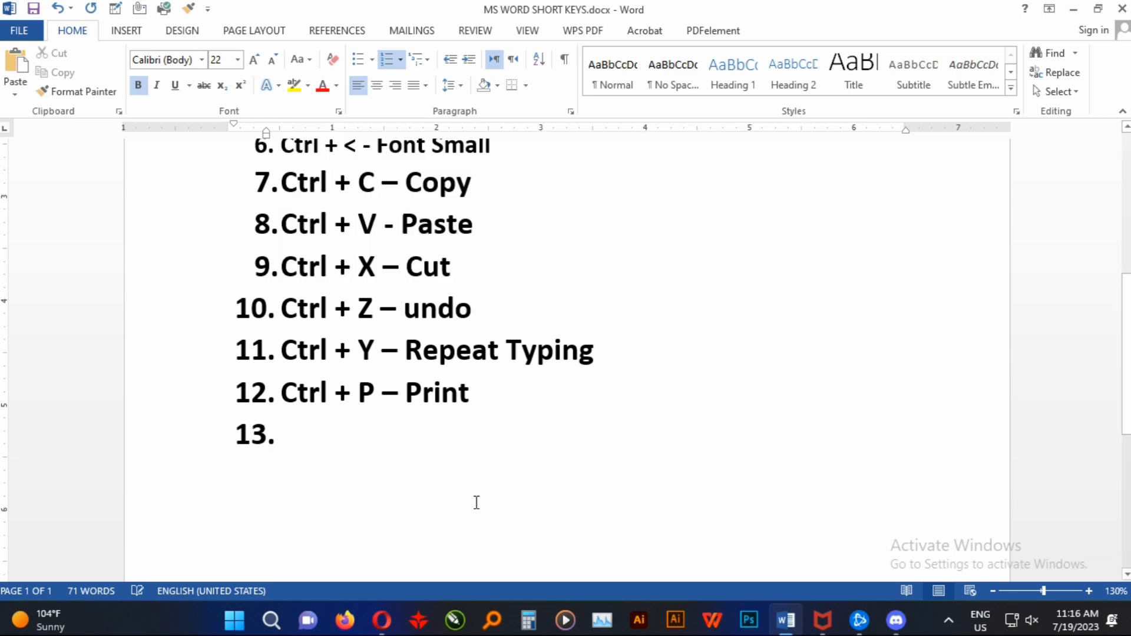
- Write "Ctrl + O – Open file" in the thirteenth list item
text(Ctrl)
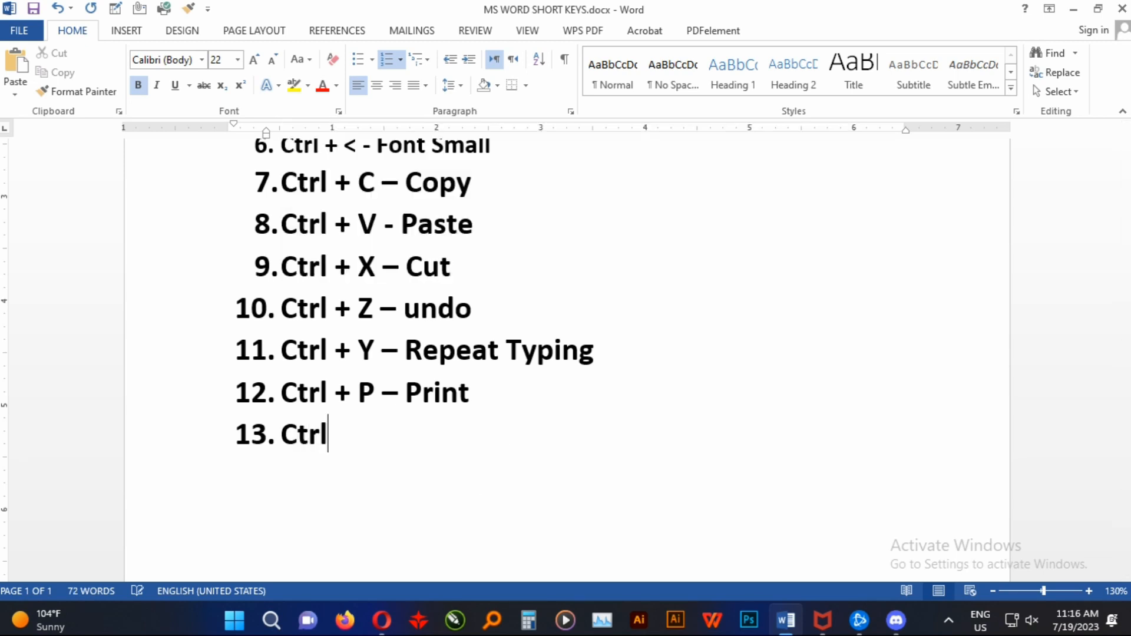
text( + O)
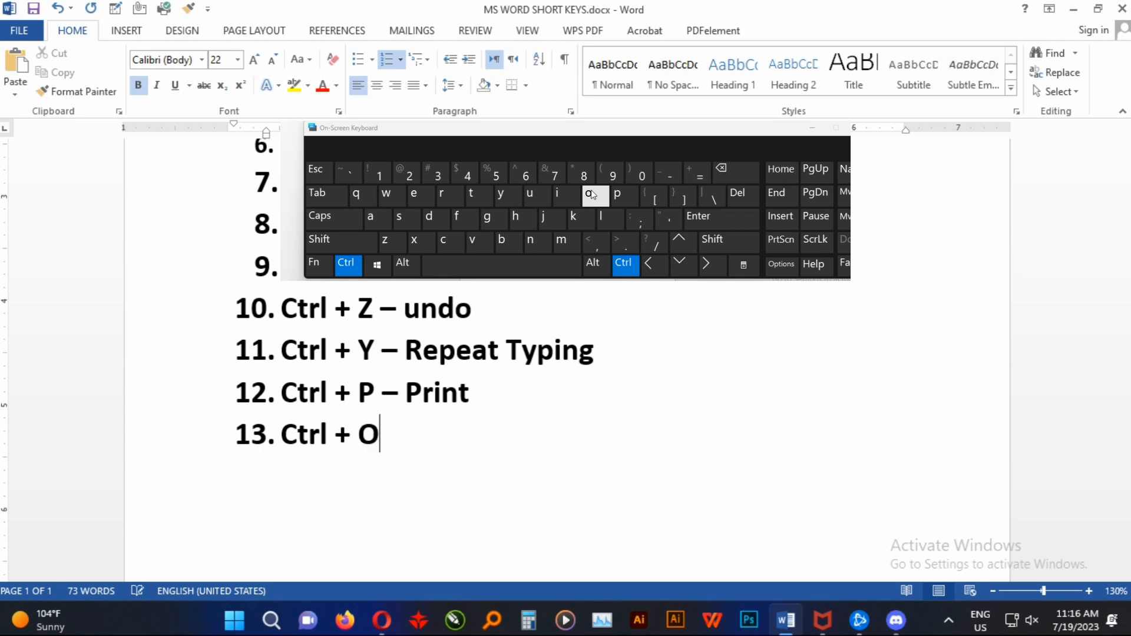
text( - Open file)
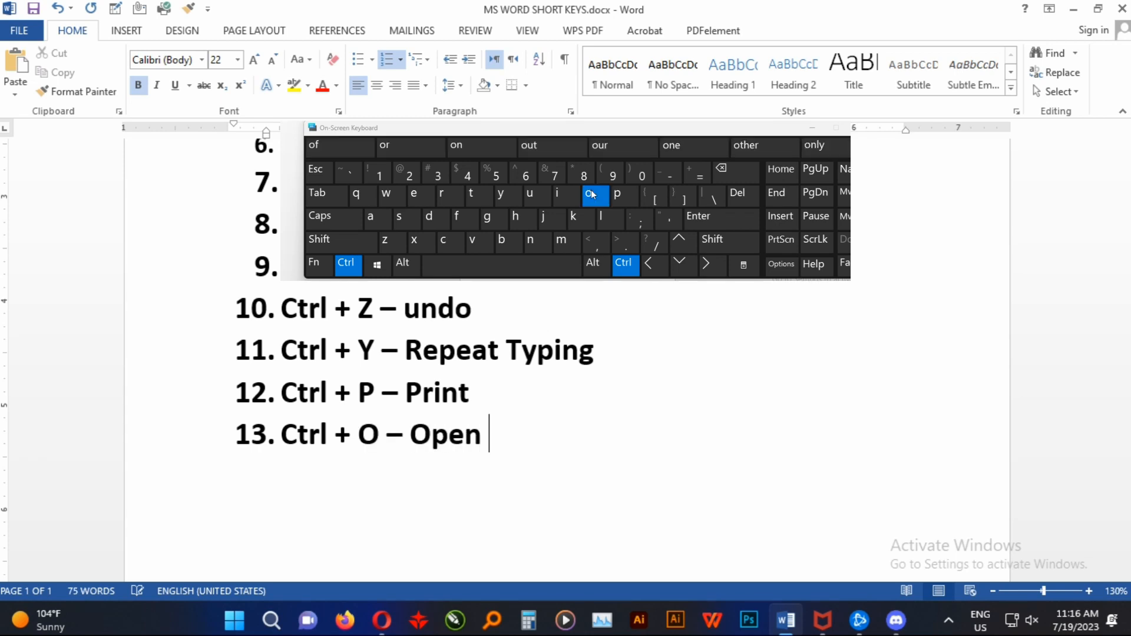
- Browse the computer for a document to open, and return to the list without opening a file
key(ctrl+o)
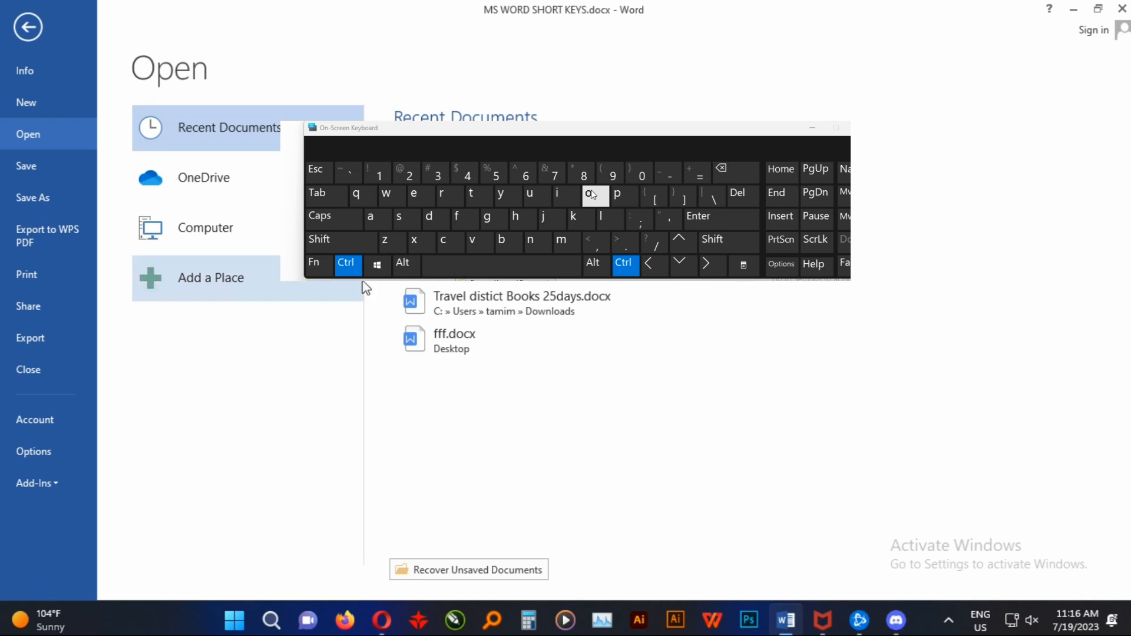
click(220, 240)
click(429, 398)
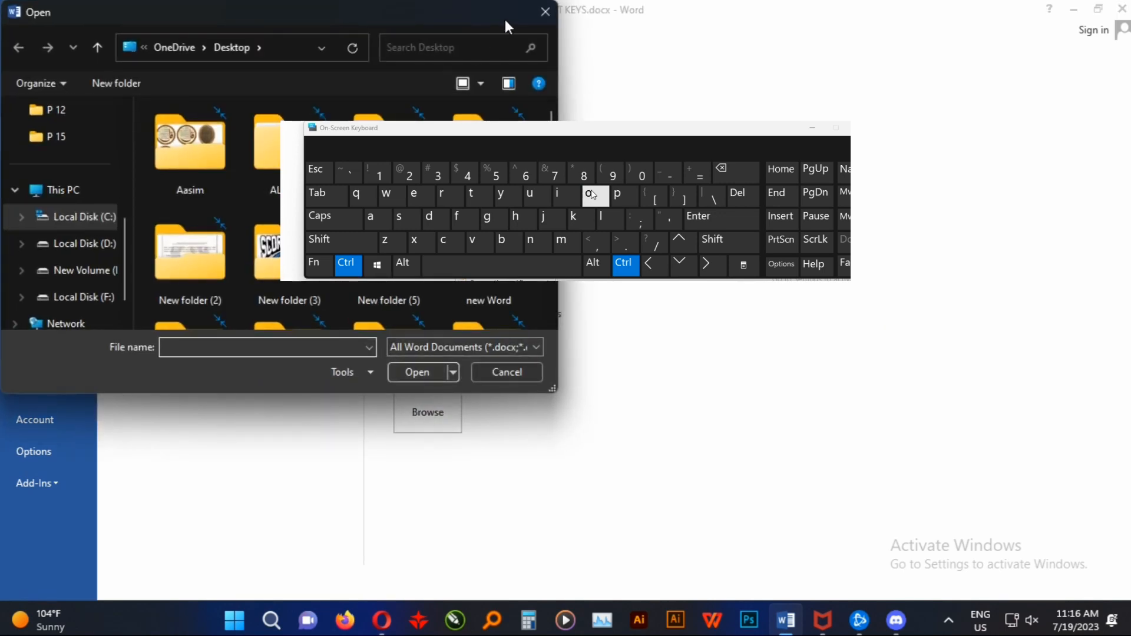
click(544, 12)
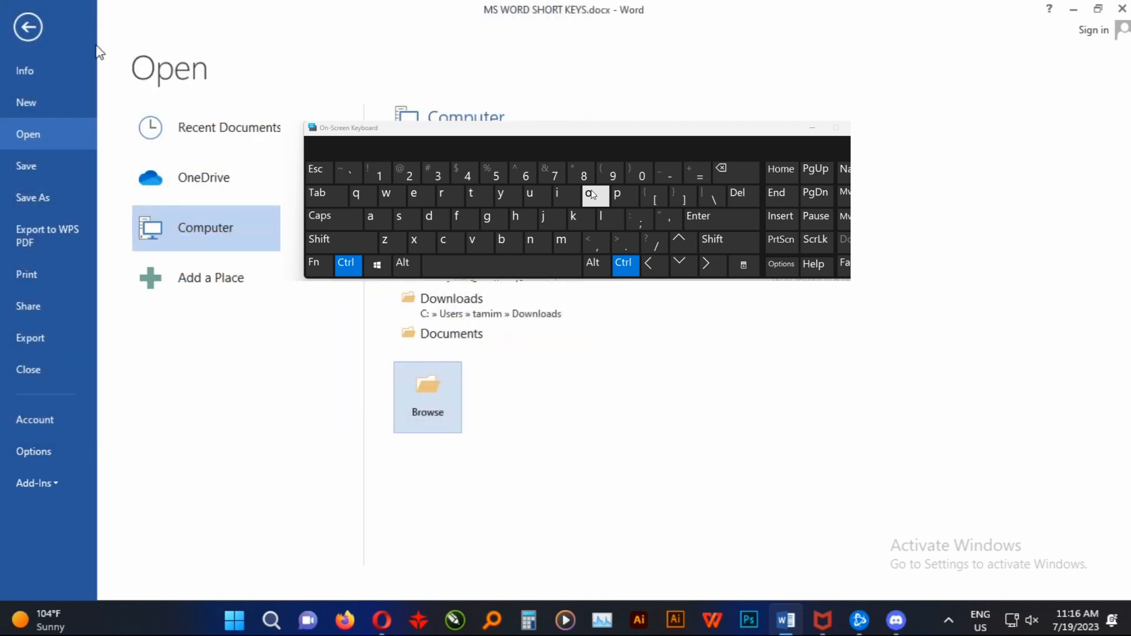
click(27, 27)
- Write "Ctrl + A – All Select" as the fourteenth list item, and select the whole document and deselect it again
click(664, 472)
scroll(664, 472, down, 1)
text(Ctrl + A - All)
key(ctrl+super+o)
text(Select)
click(376, 224)
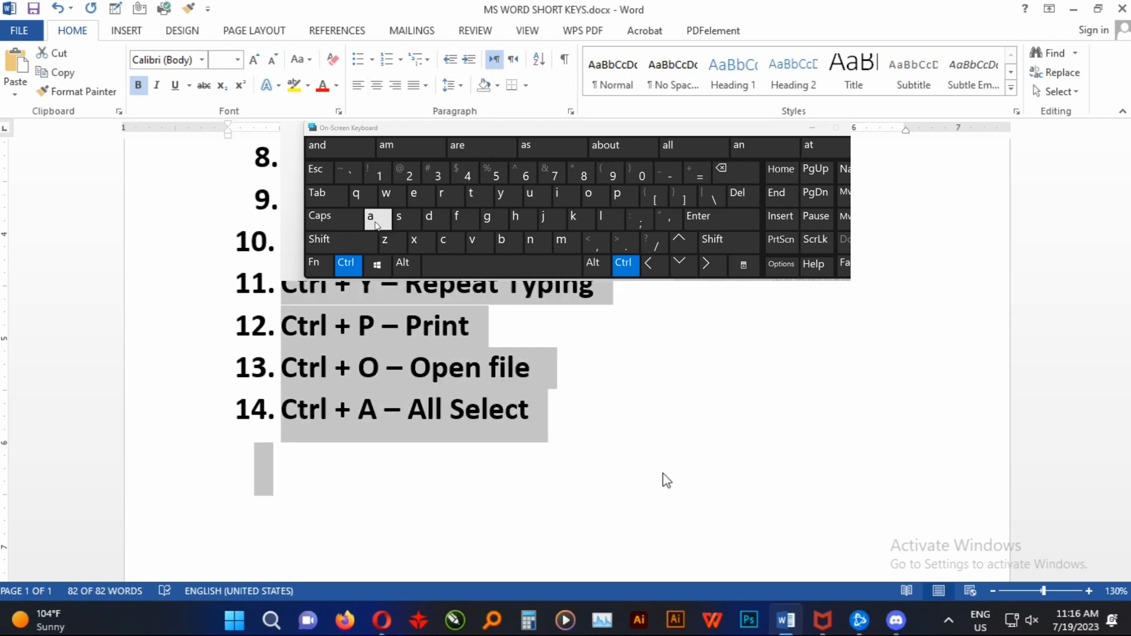
click(575, 433)
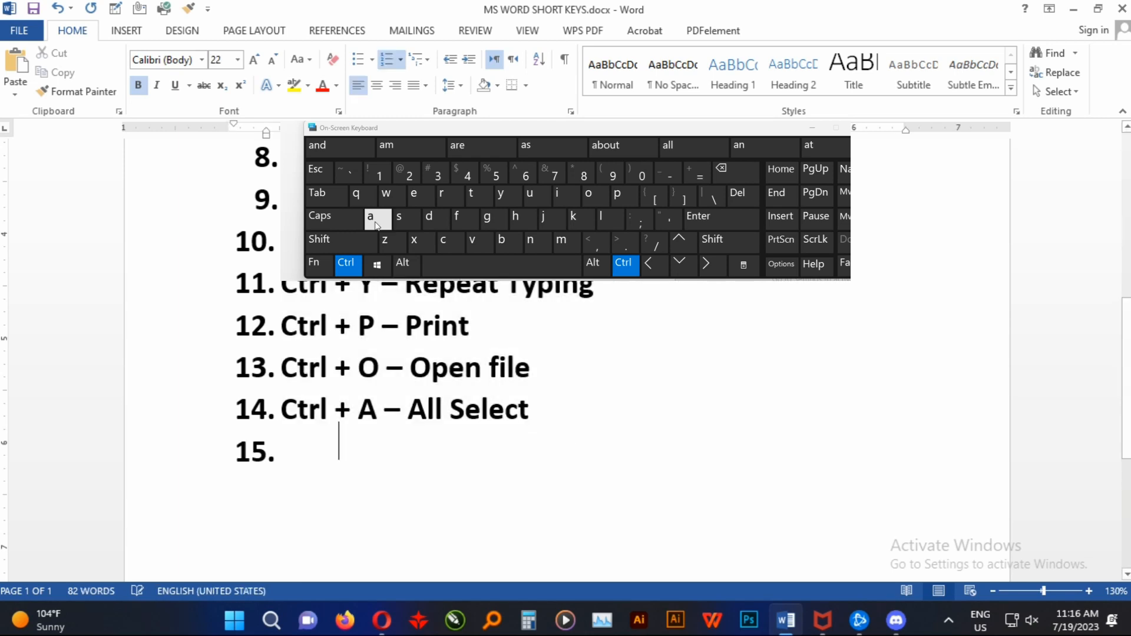
- Write "Ctrl + L – Left Side font" in the fifteenth list item
key(ctrl+super+o)
text(Ctrl +)
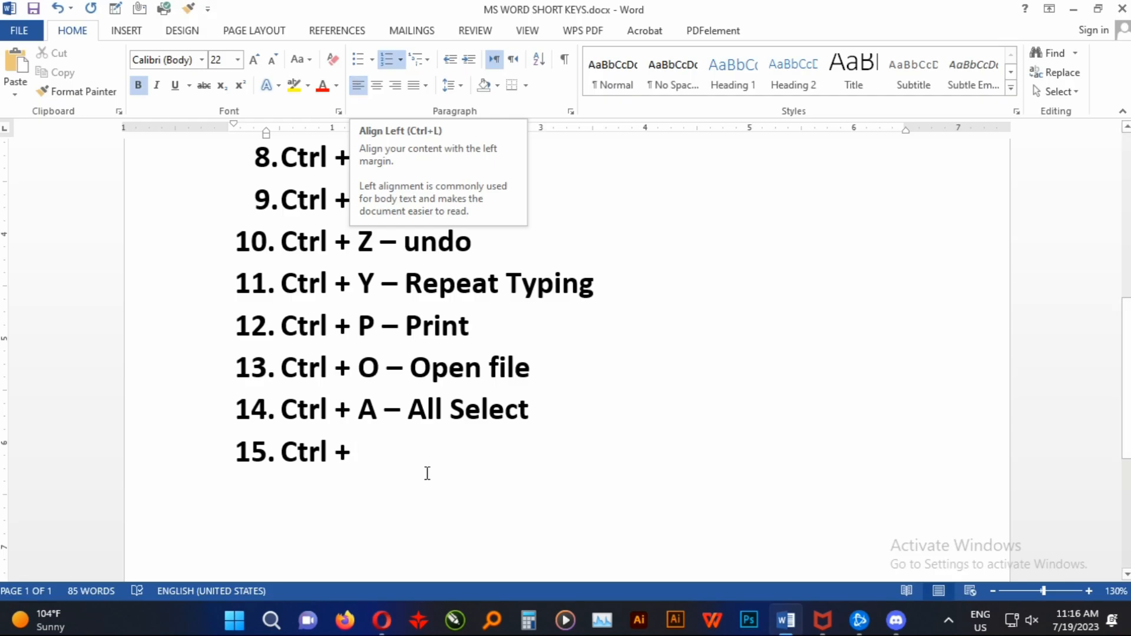
key(ctrl+super+o)
text(L _)
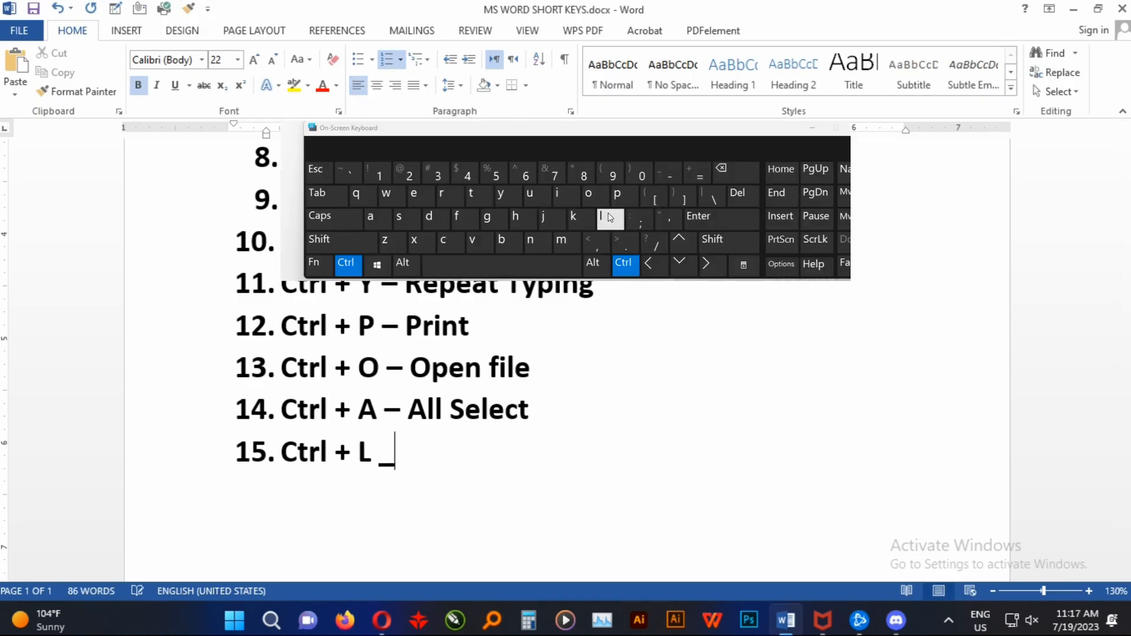
key(BackSpace)
key(BackSpace)
text(- Left Side font)
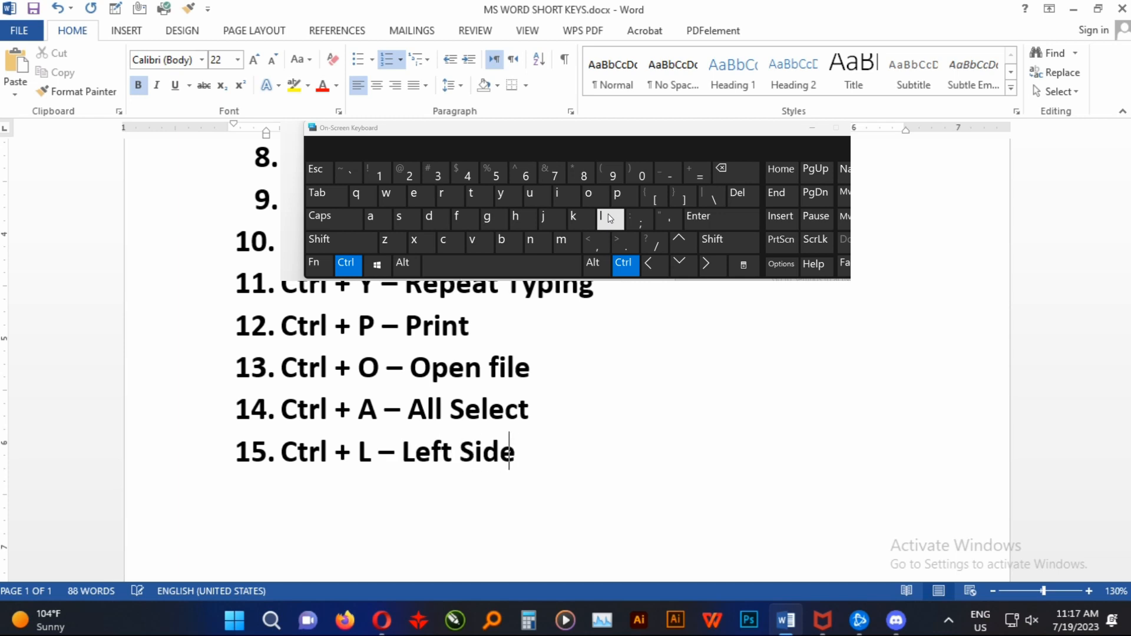
- Add a sixteenth list item and correct its text to "Ctrl + E – Center Font"
key(Return)
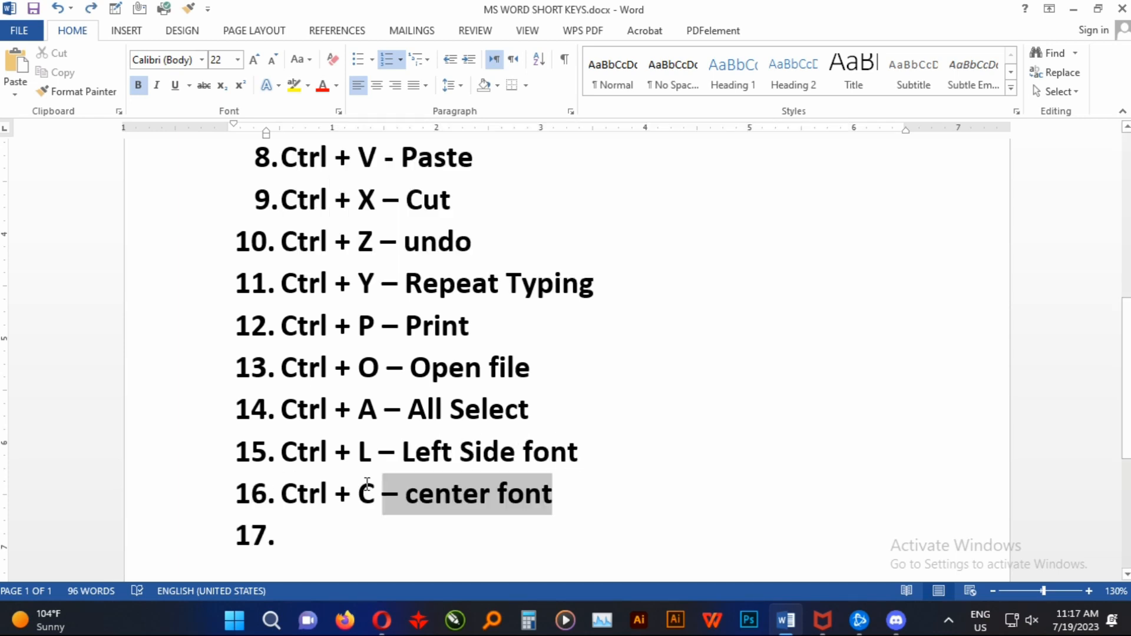
key(shift+Left)
key(shift+Left)
text(E)
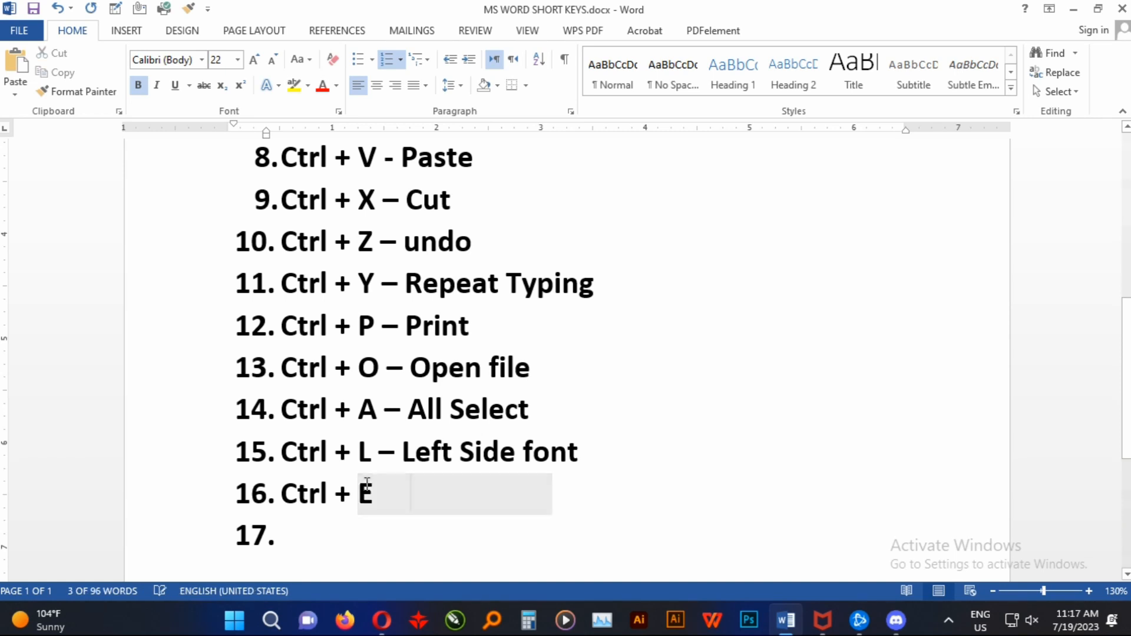
text( -)
key(ctrl+super+o)
text(Ce)
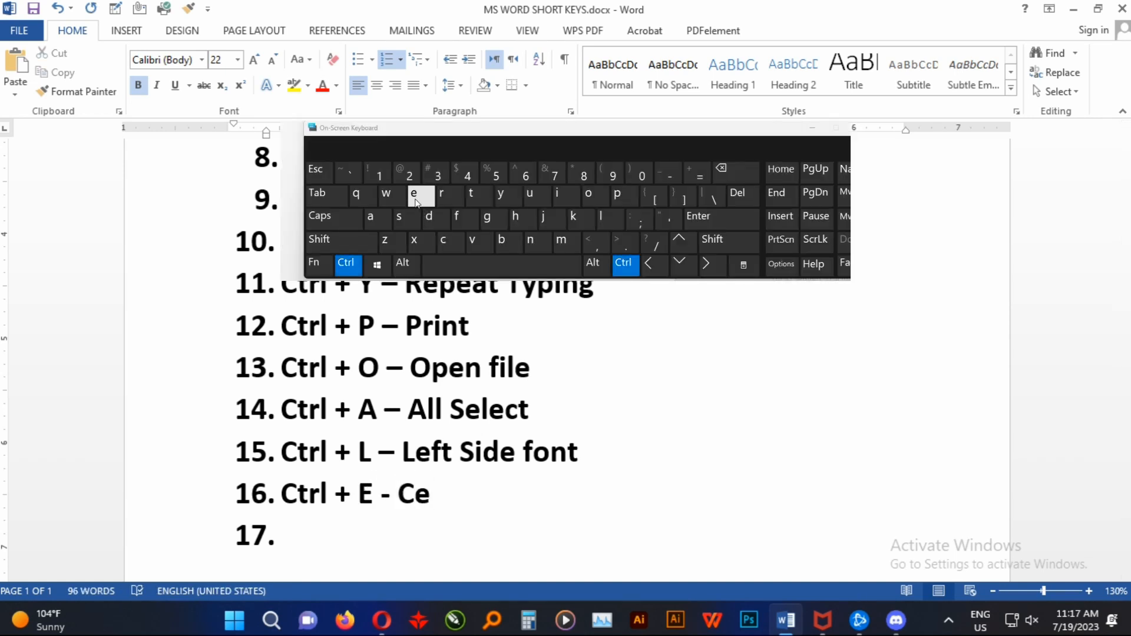
text(ter Font)
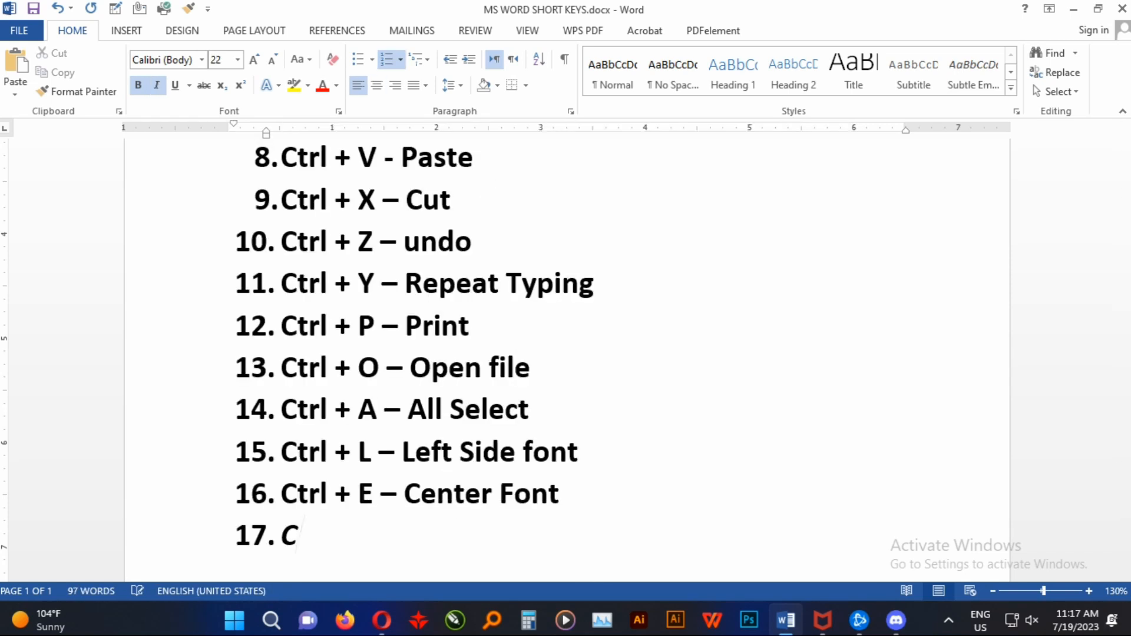
- Turn off italics in the seventeenth list item and write "Ctrl + R – Right side font" there
key(BackSpace)
key(ctrl+i)
text(Ctr)
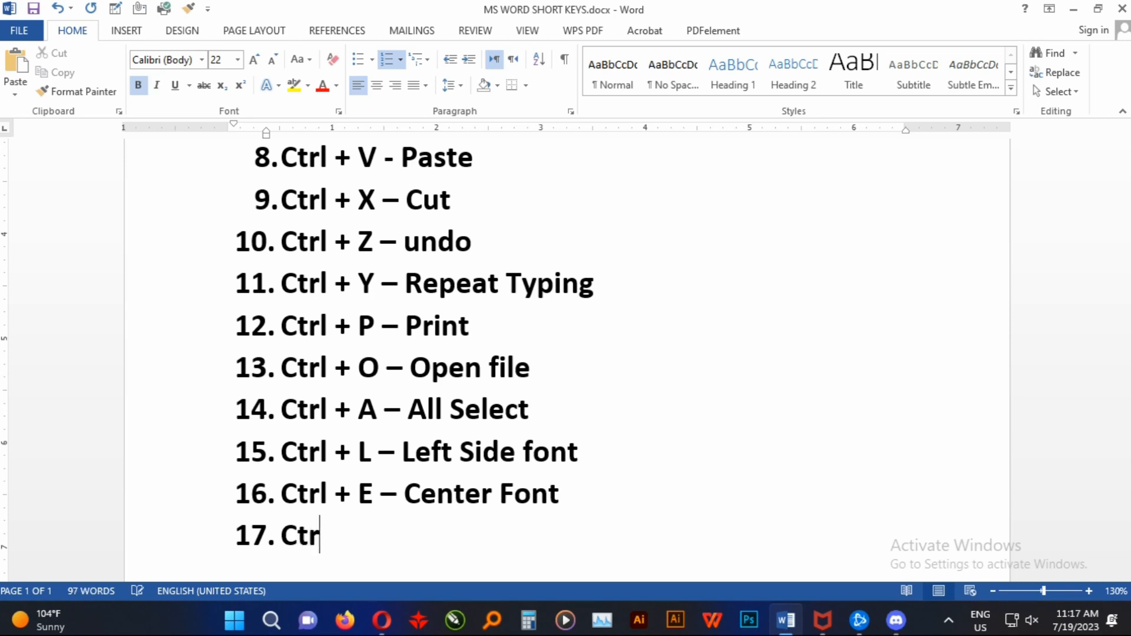
text(l +)
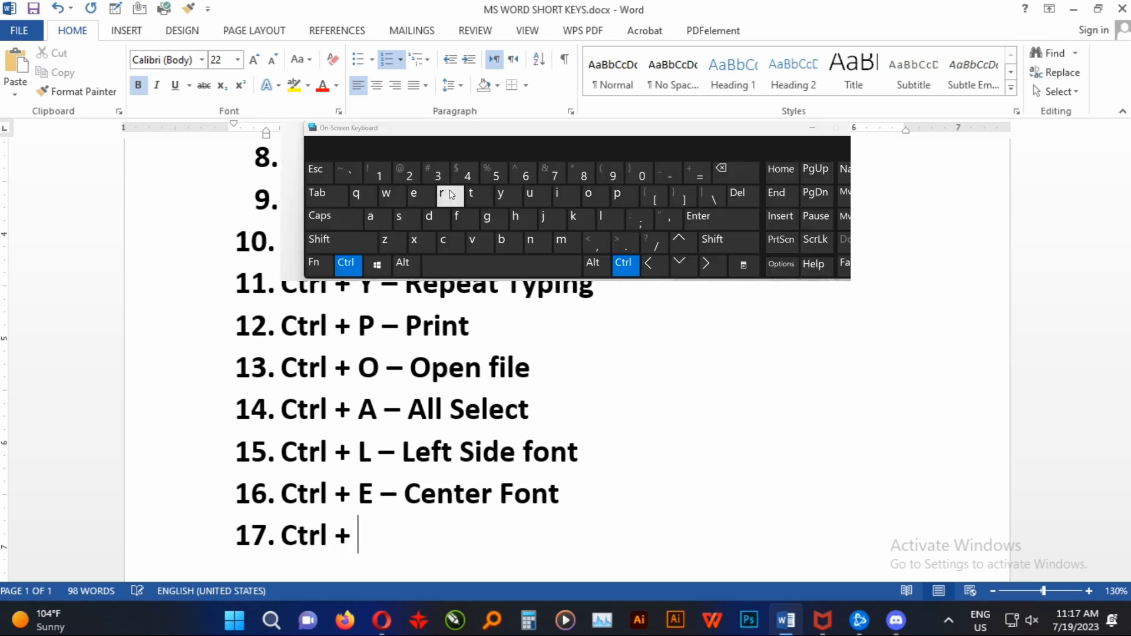
text( R - Right)
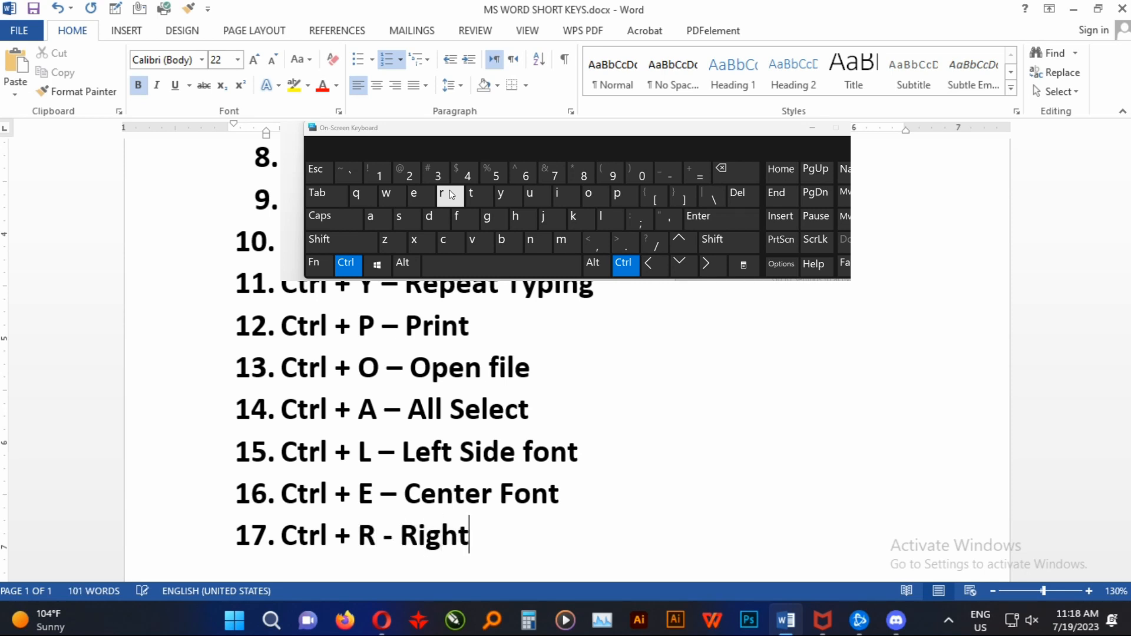
text( side font)
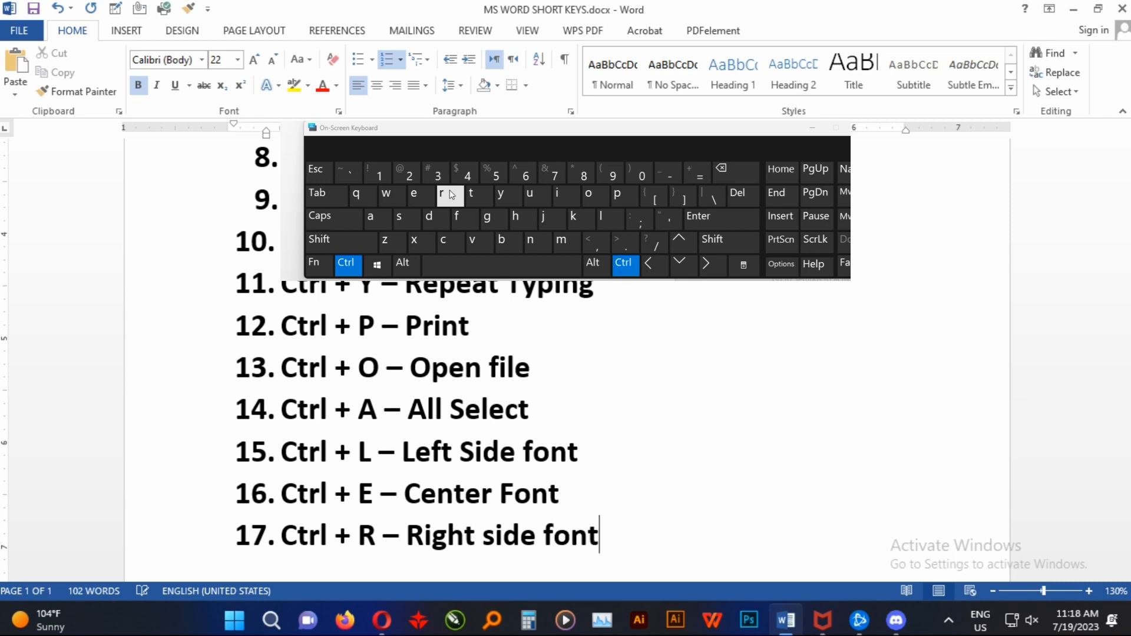
- Try to right-align the whole document, and clear the selection
key(ctrl+a)
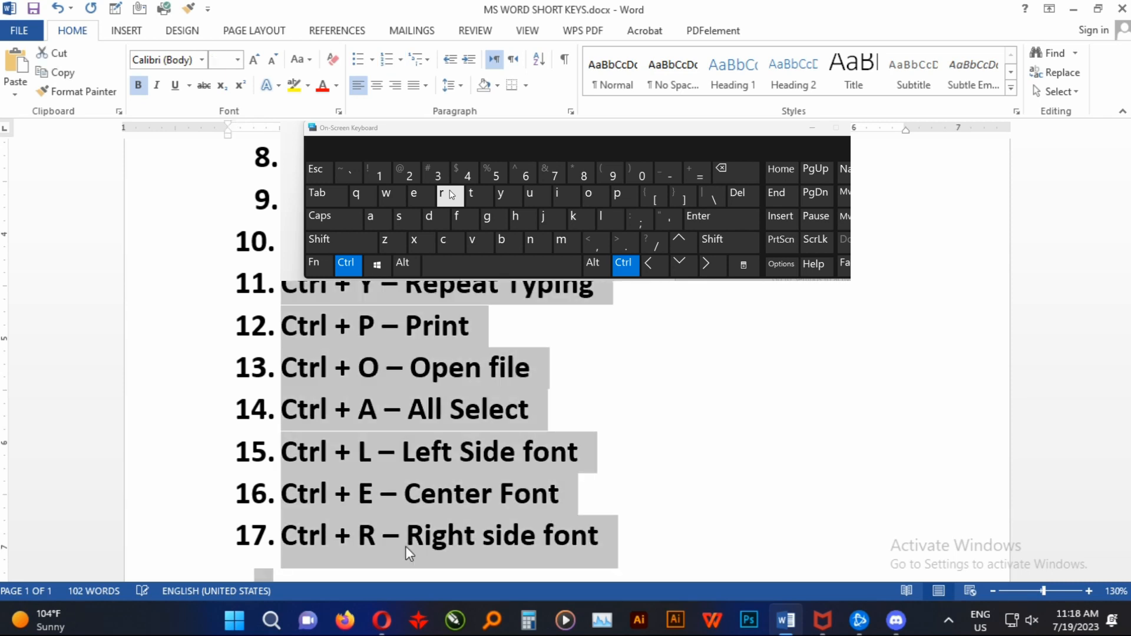
key(ctrl+r)
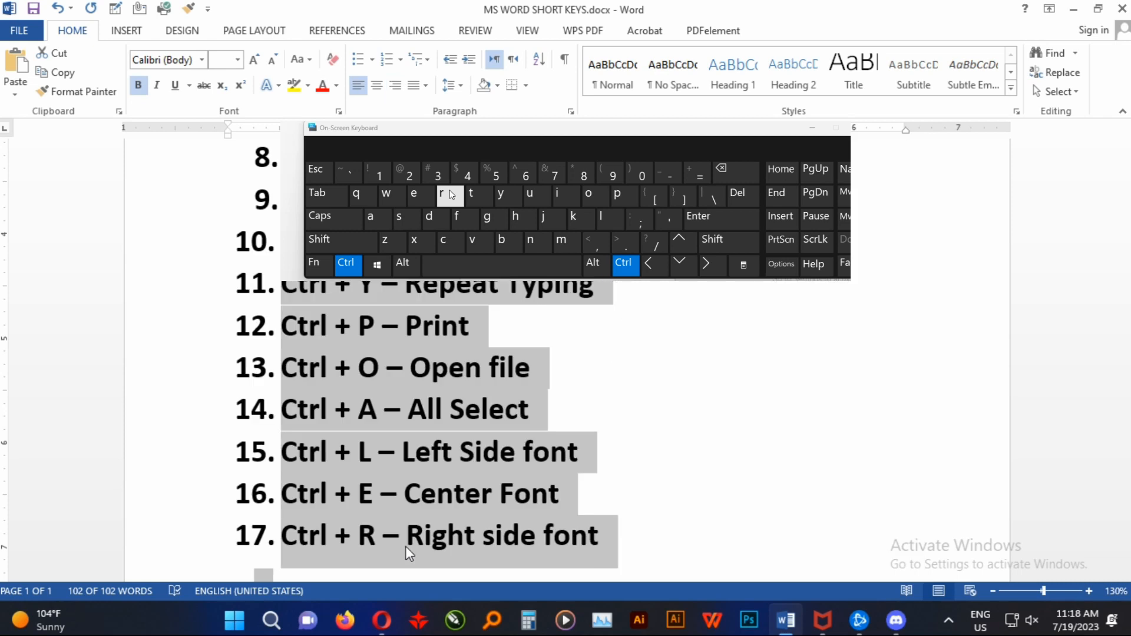
key(ctrl+r)
click(637, 348)
- Add an eighteenth list item with the text "Ctrl + J – Justify"
key(ctrl+super+o)
key(Return)
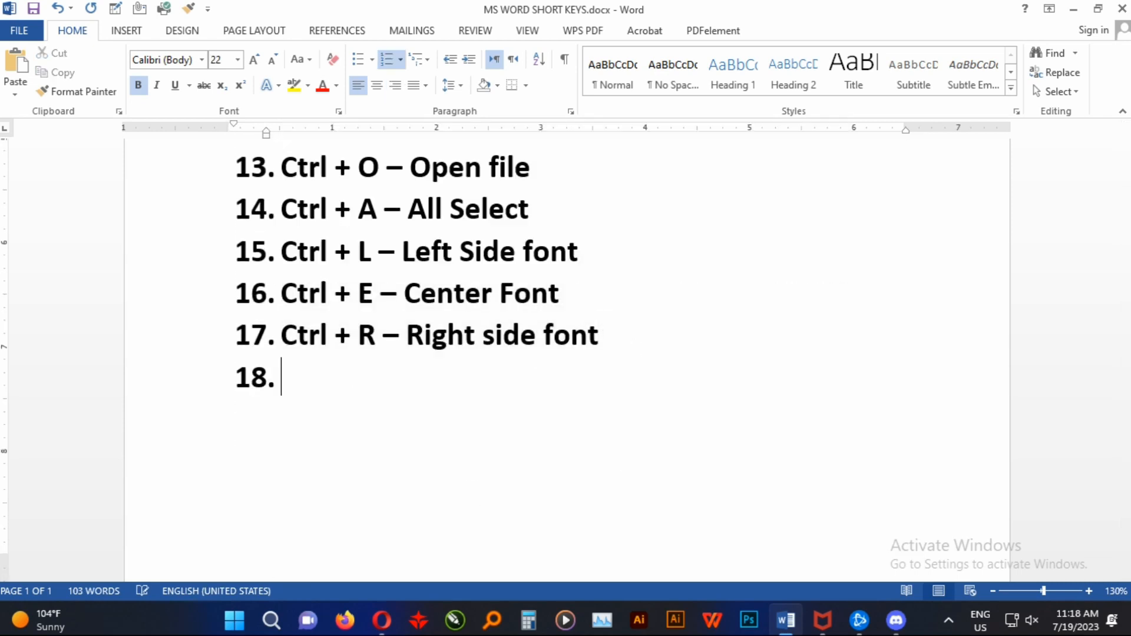
text(Ctrl +)
key(ctrl+super+o)
click(549, 219)
text(- Justify)
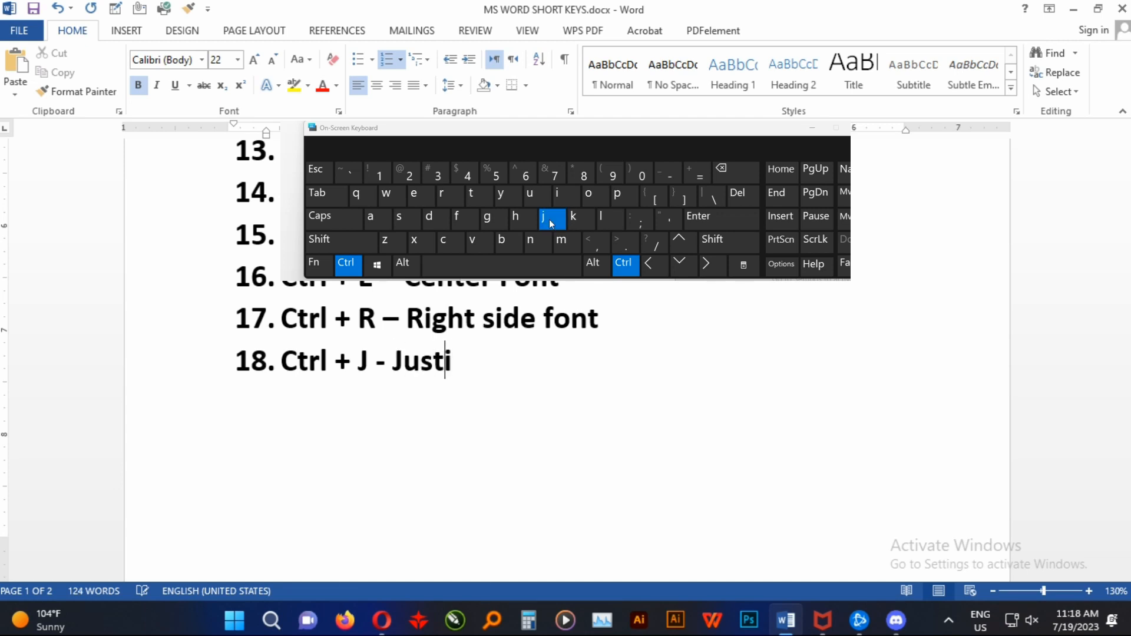
- Justify the three-line sample paragraph on the second page
scroll(472, 384, down, 7)
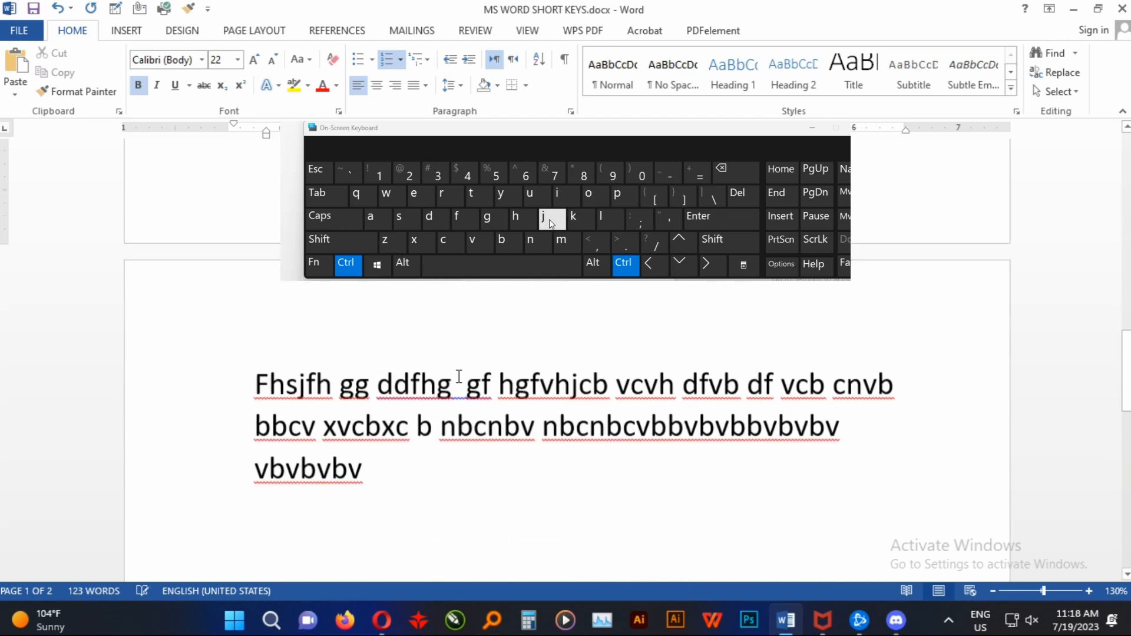
drag(434, 472, 229, 396)
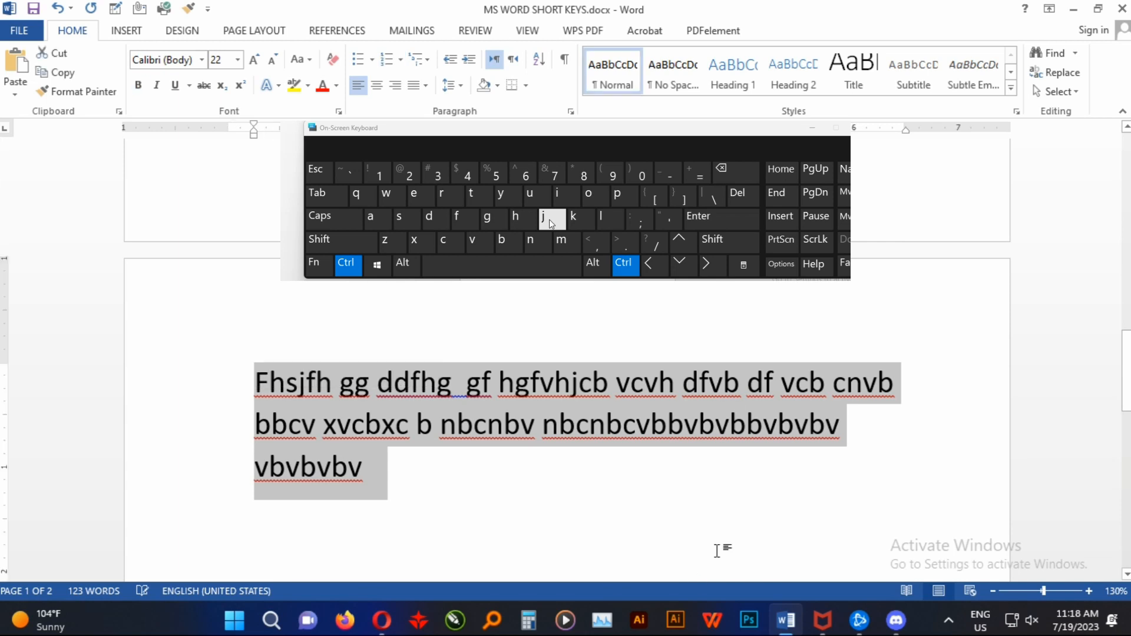
click(550, 220)
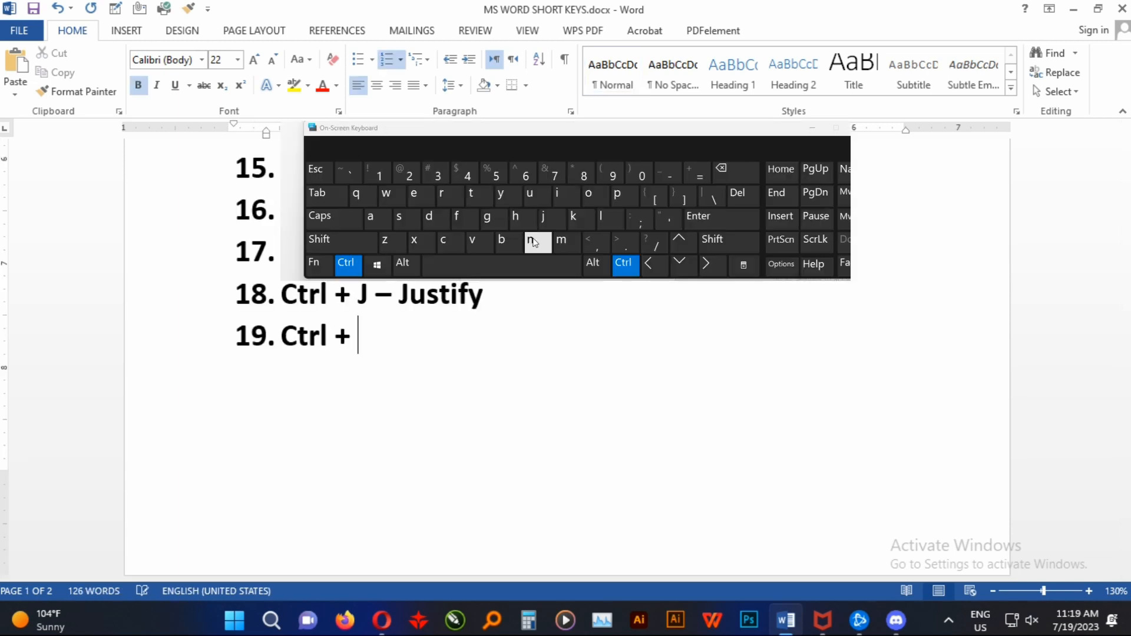
- Complete the nineteenth list item as "Ctrl + N – New Documents" and create a new blank document
text(N - New Doc)
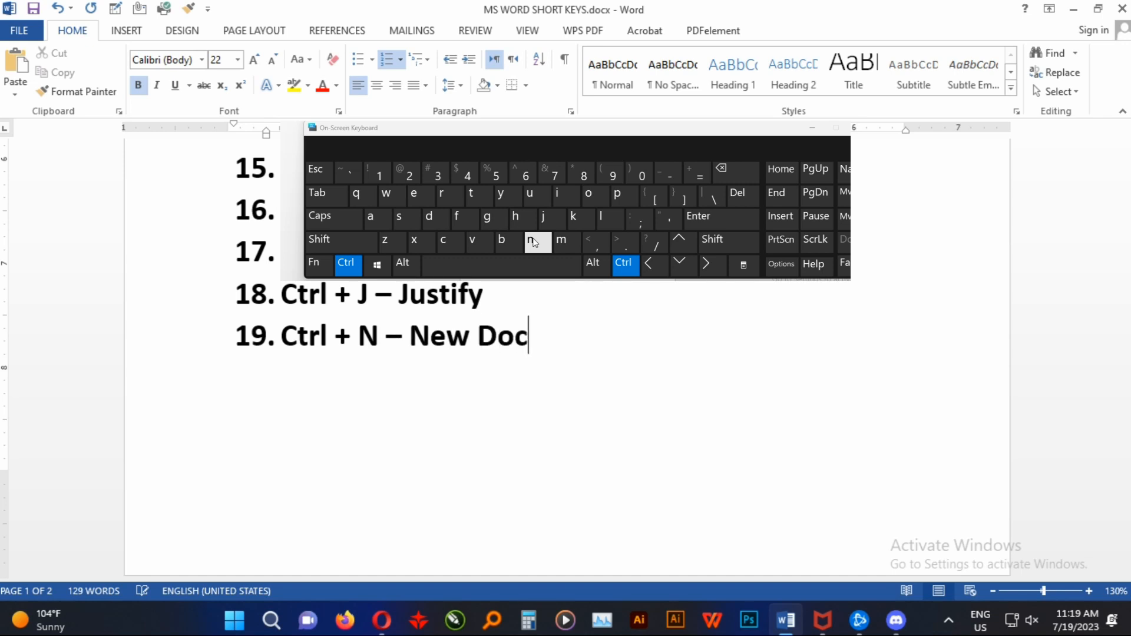
text(uments)
key(ctrl+n)
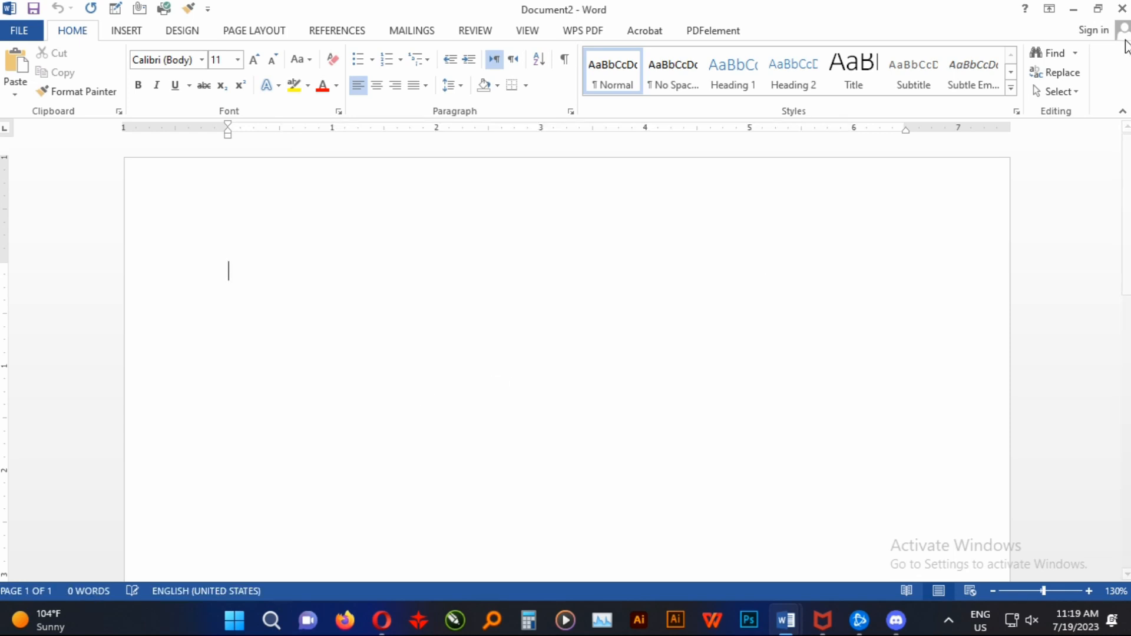
- Add a twentieth list item with the text "Ctrl + W – close Documents" in the shortcut list document
text(+W - clo)
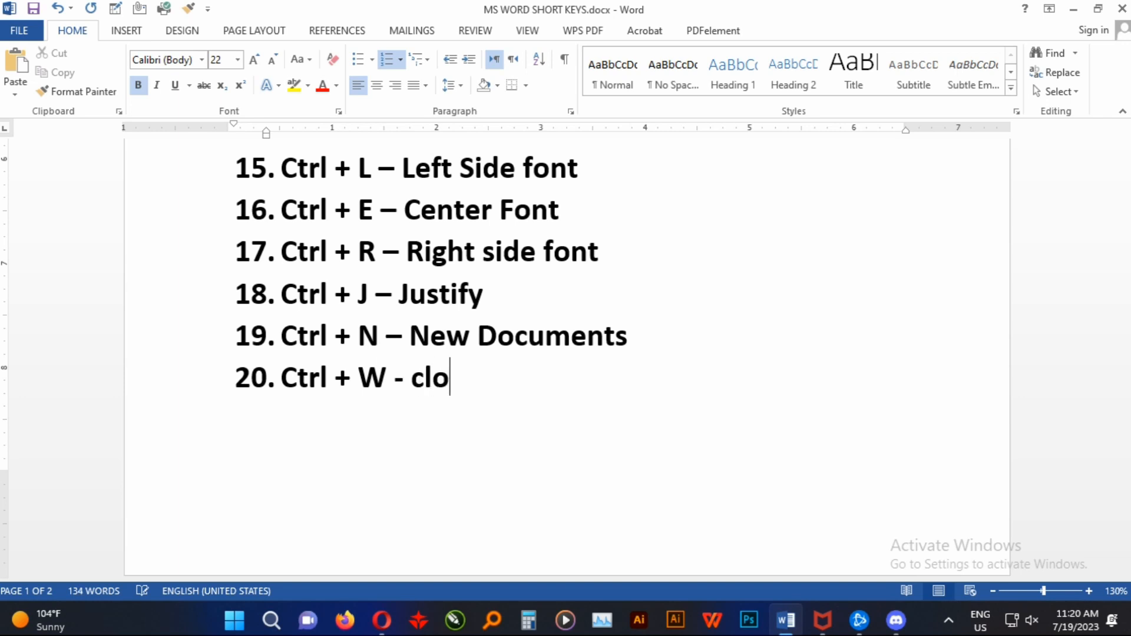
text(se D)
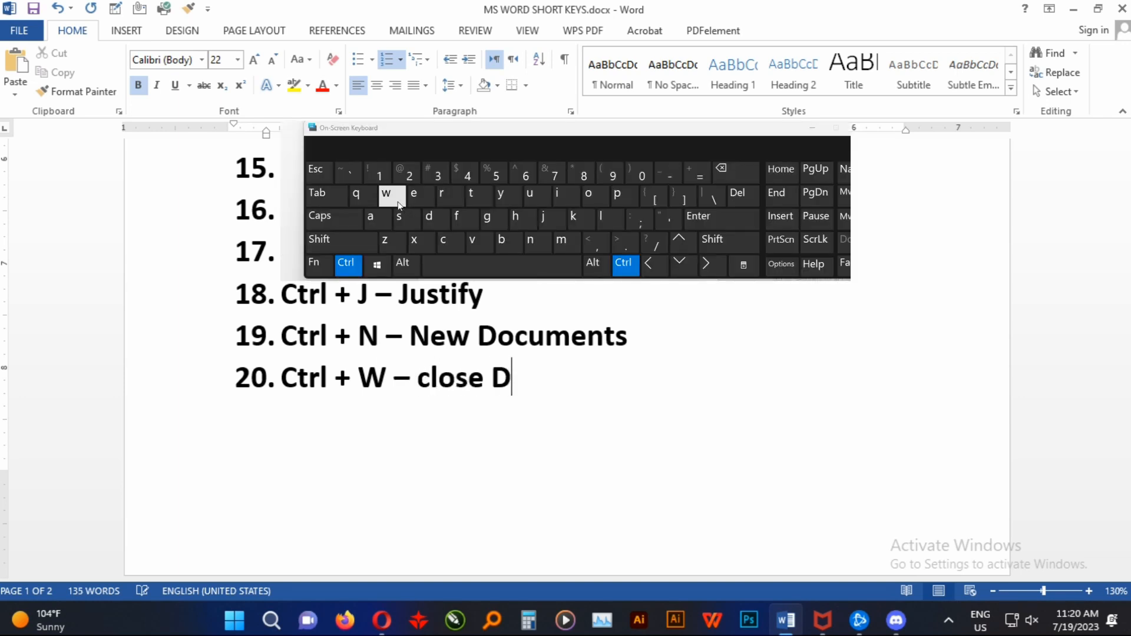
text(ocuments)
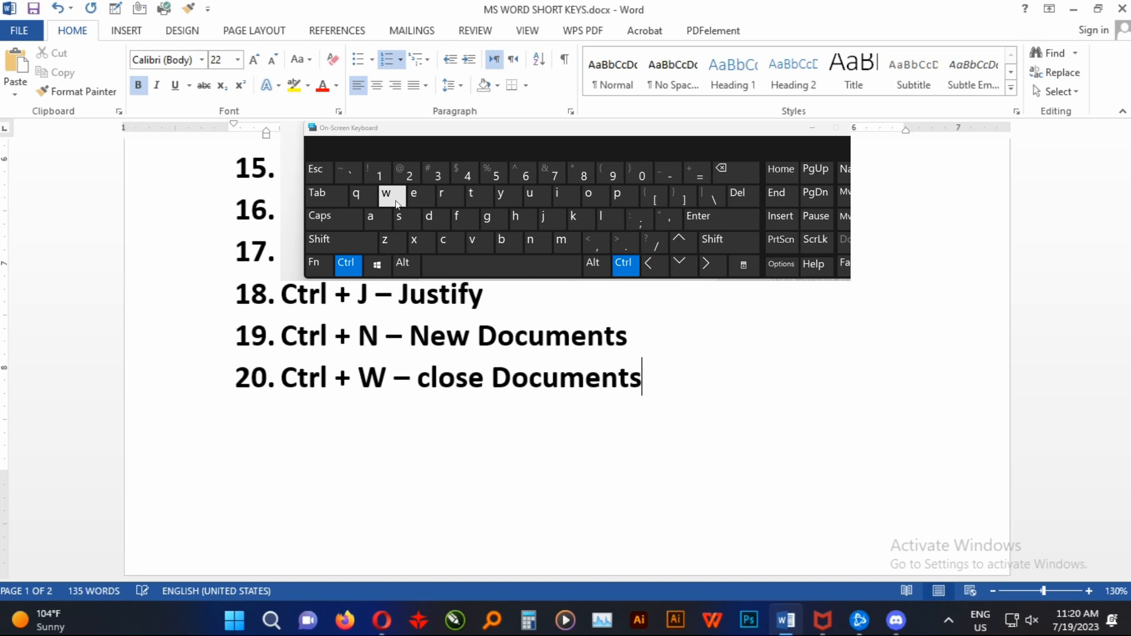
- Close the shortcut list document and bring up the list of recent documents
key(ctrl+w)
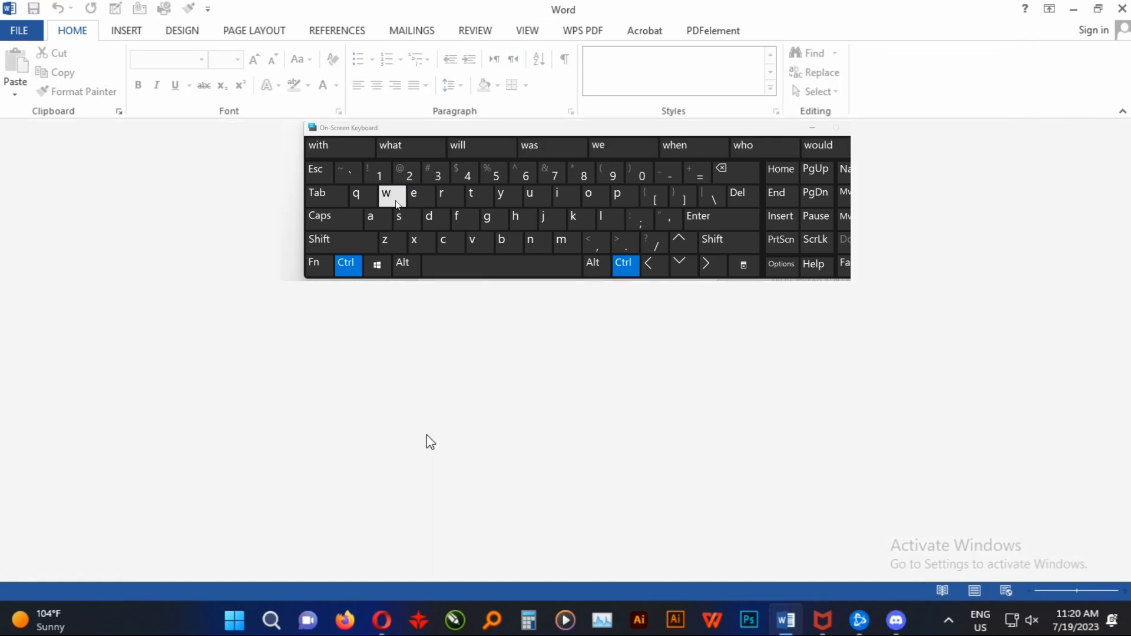
click(13, 35)
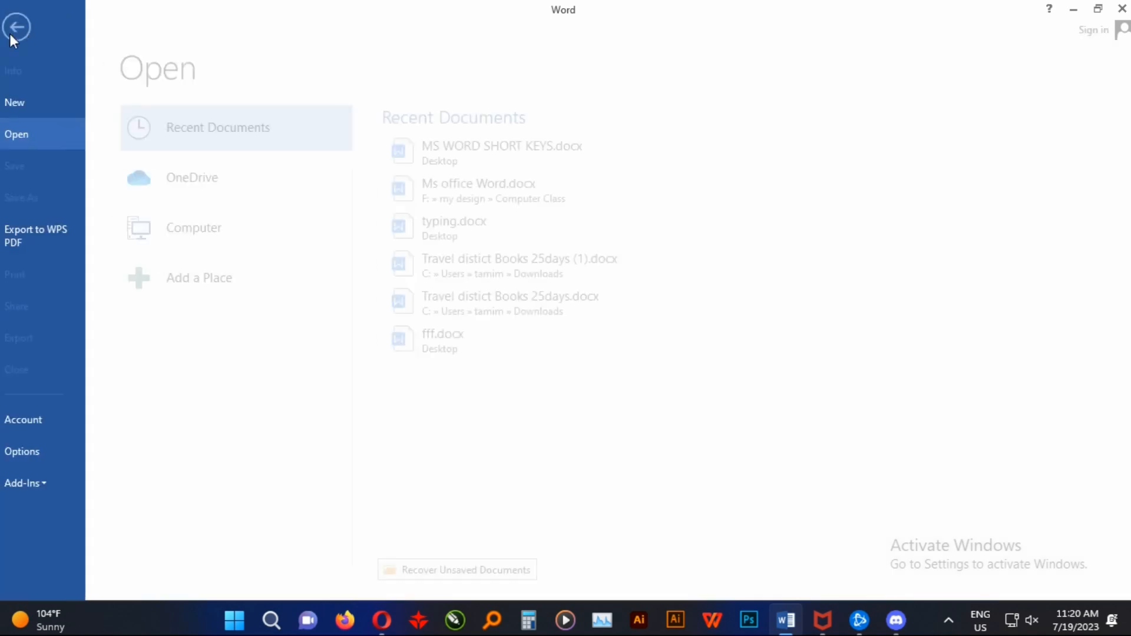
- Set the font size of all text in the MS WORD SHORT KEYS document to 20
key(ctrl+a)
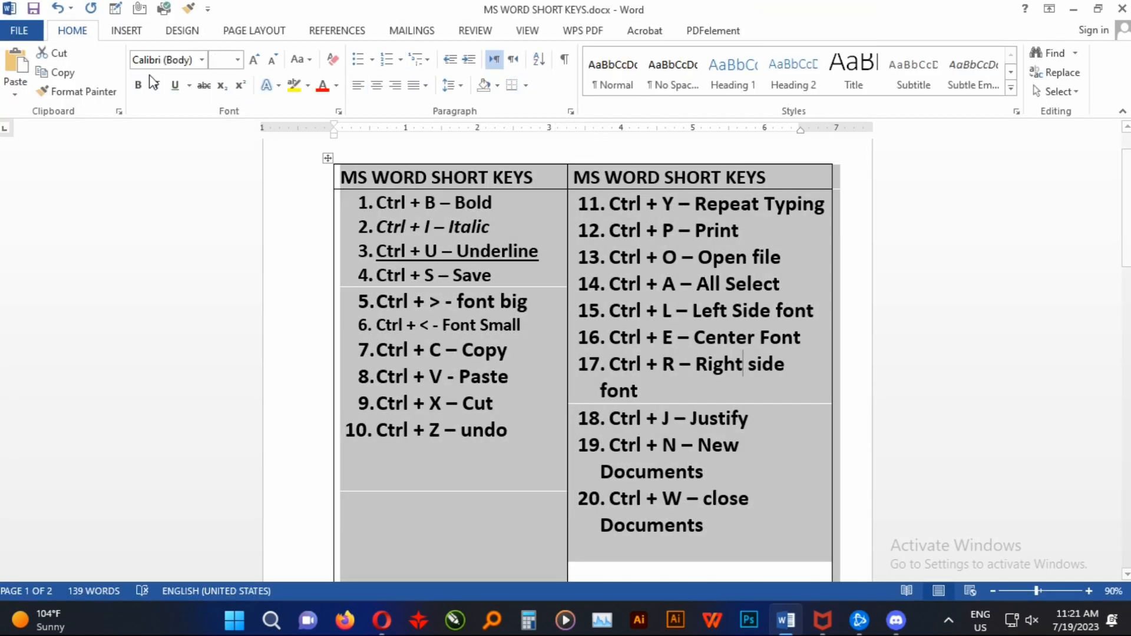
click(226, 60)
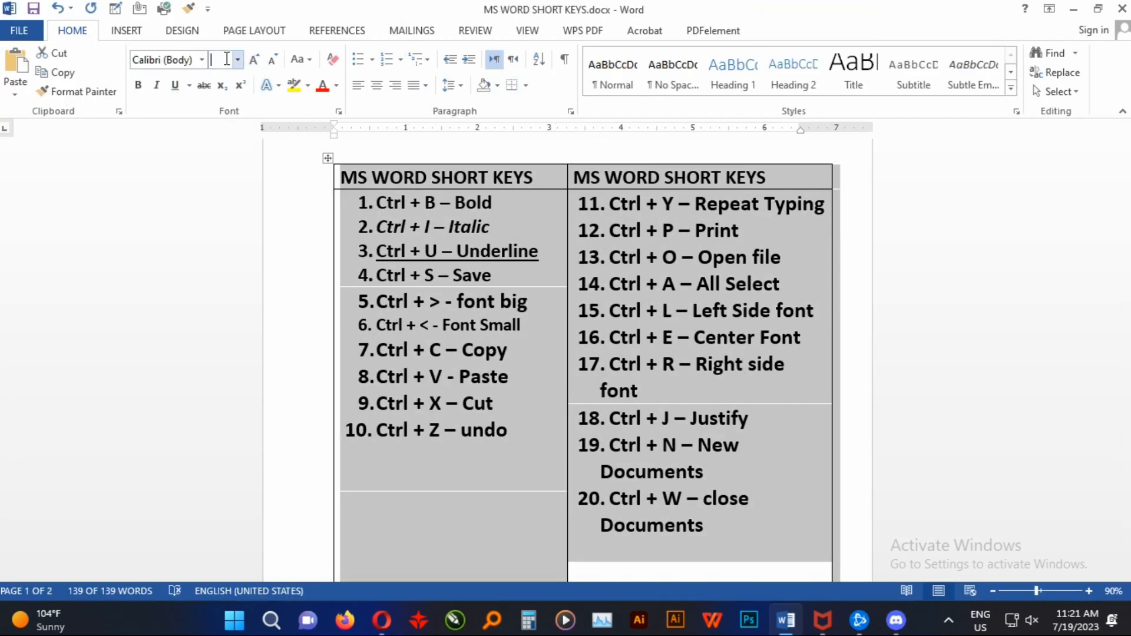
text(20)
key(Return)
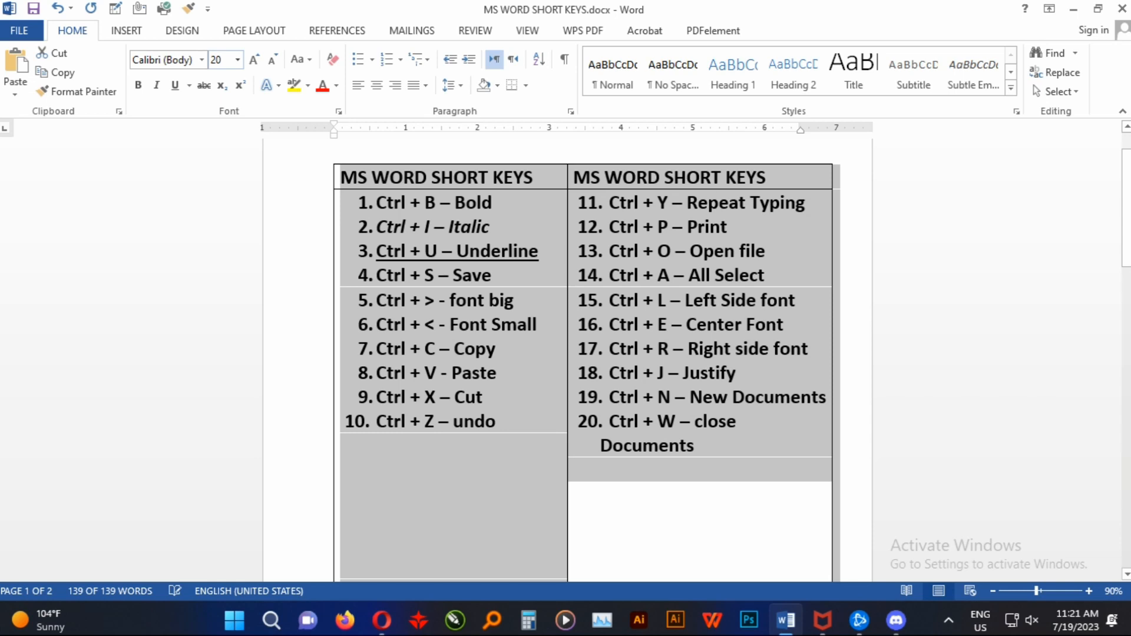
click(633, 500)
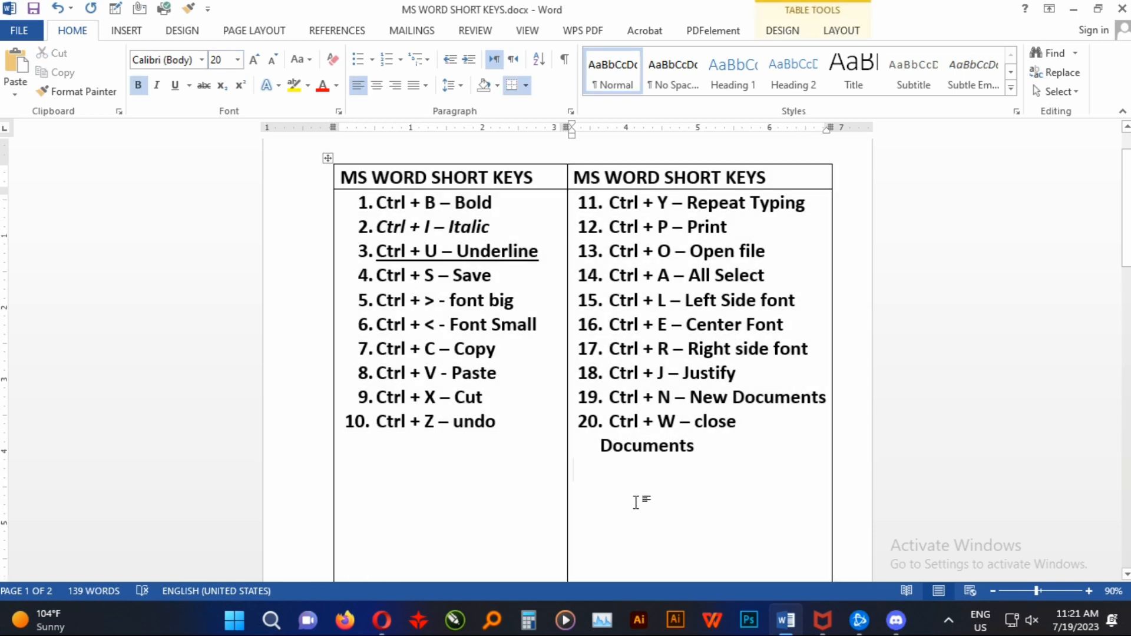
key(ctrl+a)
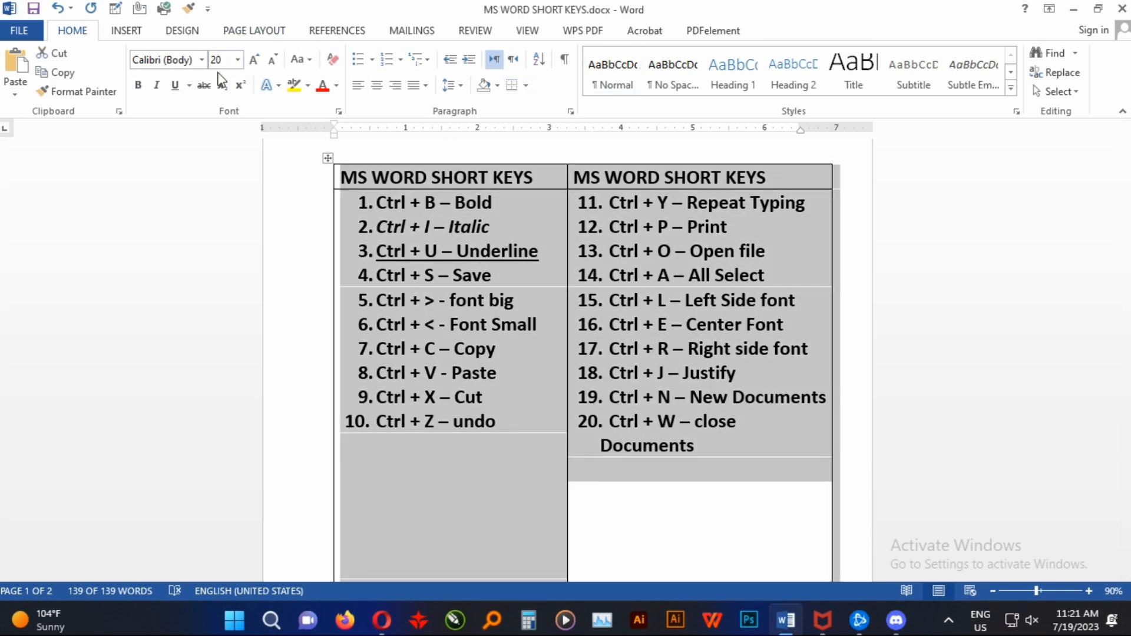
- Delete the surplus empty lines below the tenth list item in the table's first column to shorten the table
scroll(631, 398, down, 2)
click(641, 462)
drag(589, 461, 596, 331)
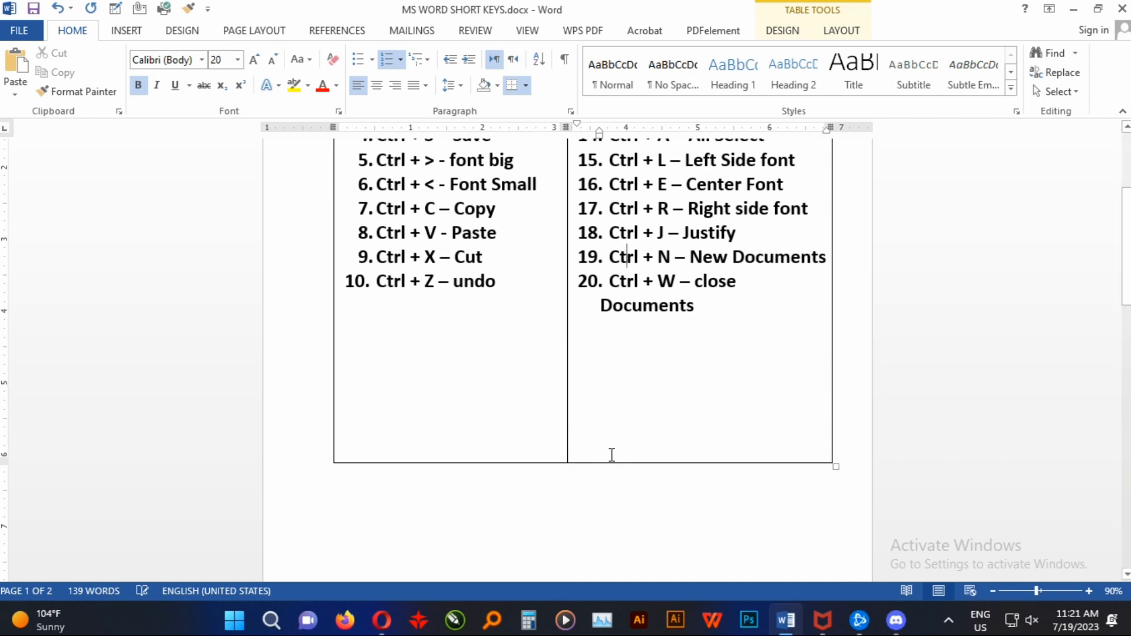
click(551, 453)
key(BackSpace)
key(BackSpace)
key(BackSpace)
key(BackSpace)
key(BackSpace)
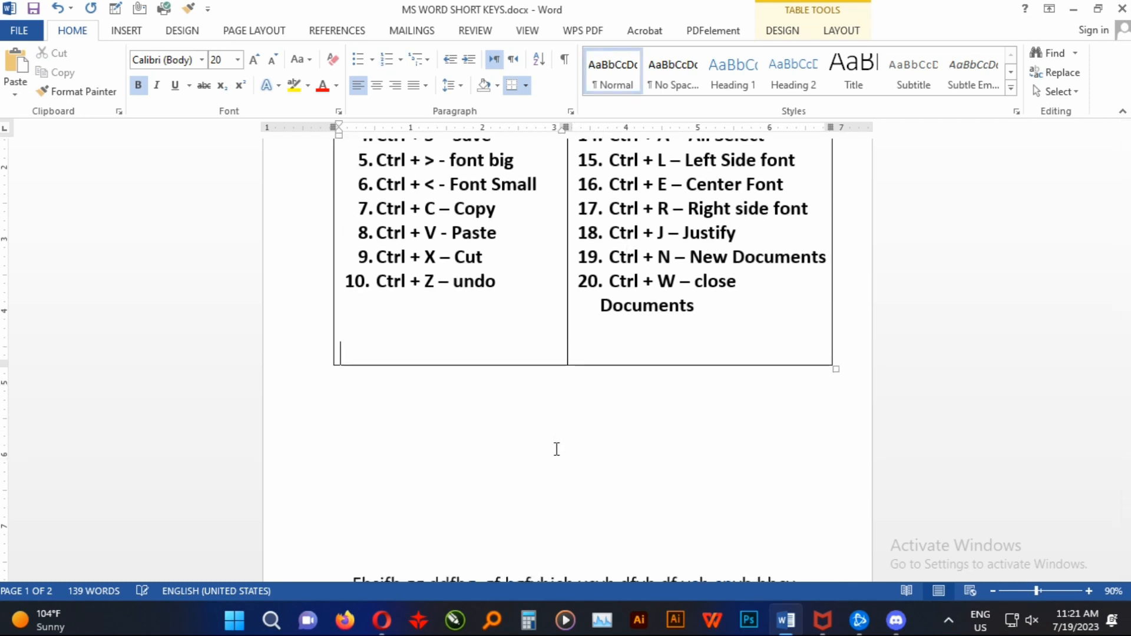
scroll(624, 437, up, 3)
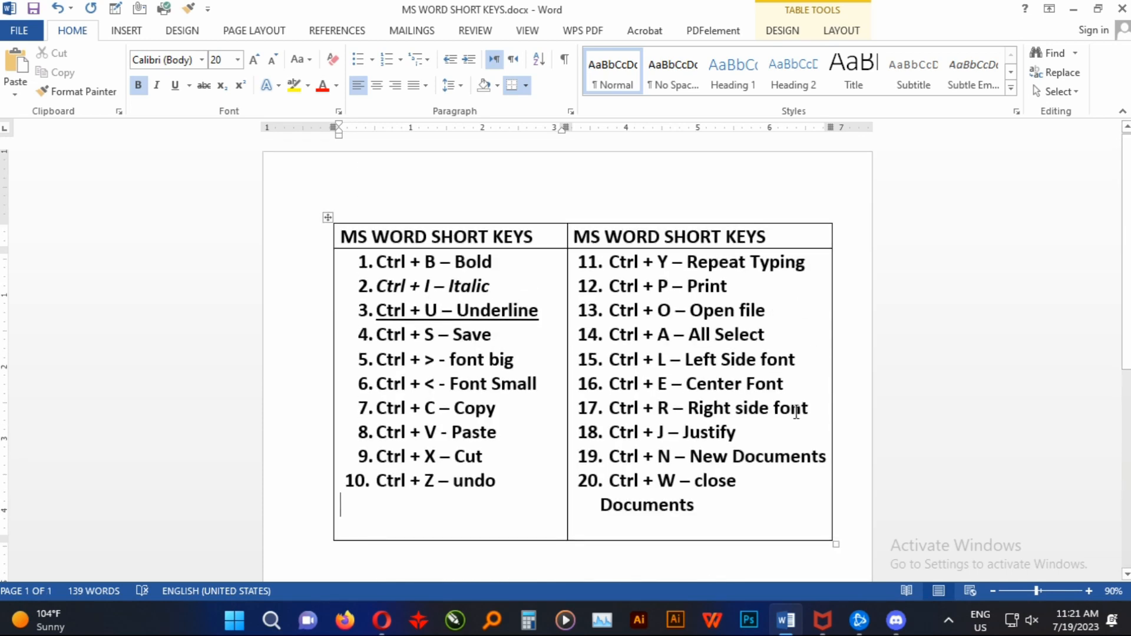